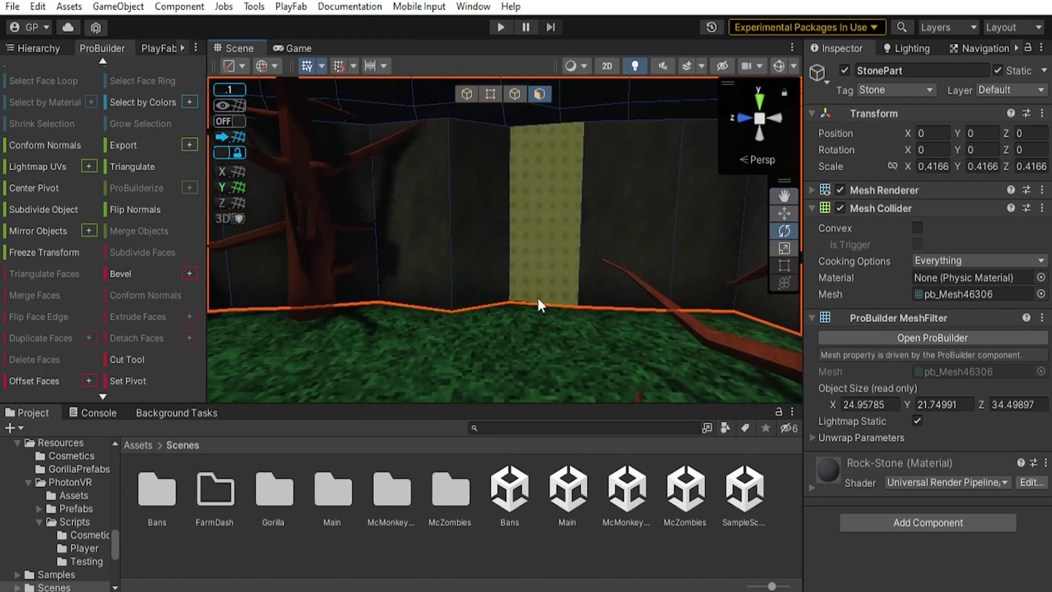
# Step: Select a vertical edge of the StonePart wall near the tree and insert an edge loop across the wall
pyautogui.keyDown('alt'); pyautogui.moveTo(525, 300); pyautogui.dragTo(456, 305); pyautogui.keyUp('alt')
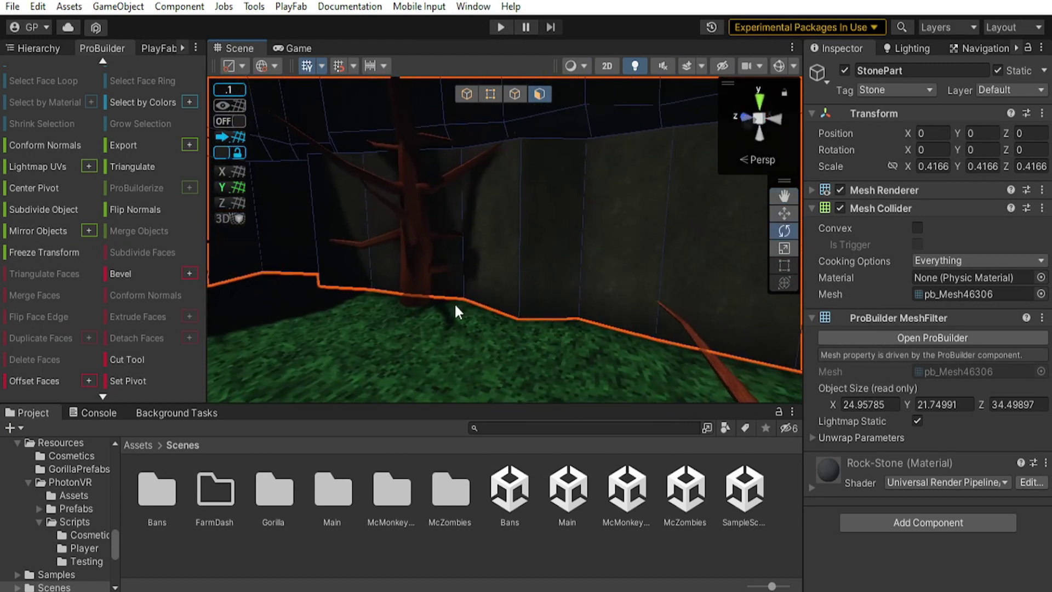
pyautogui.moveTo(608, 254); pyautogui.dragTo(524, 190, button='right')
pyautogui.click(514, 93)
pyautogui.click(469, 258)
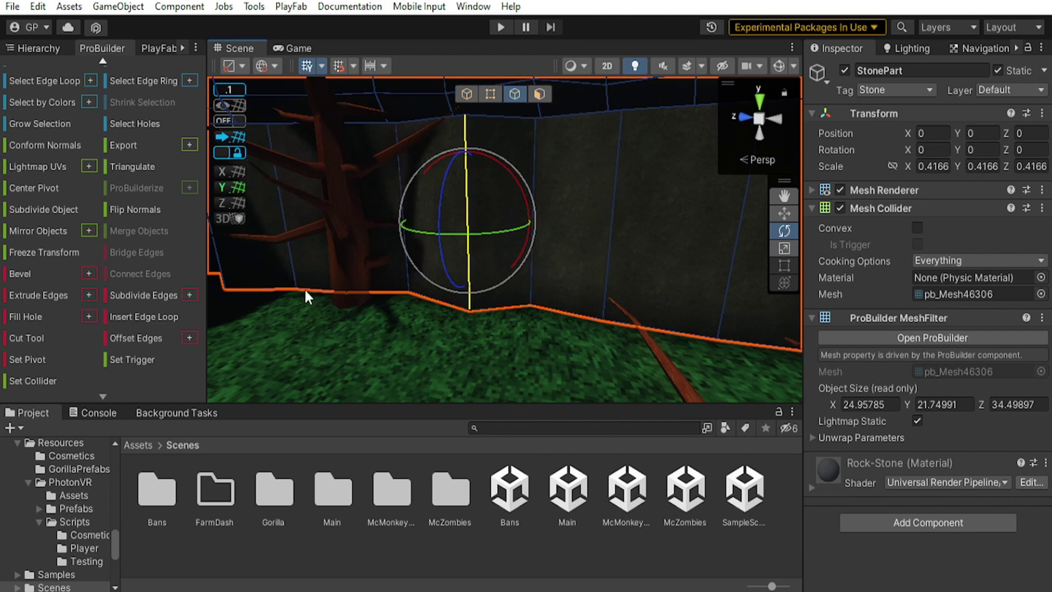
pyautogui.moveTo(423, 306); pyautogui.dragTo(404, 184, button='right')
pyautogui.moveTo(462, 161); pyautogui.dragTo(602, 196, button='right')
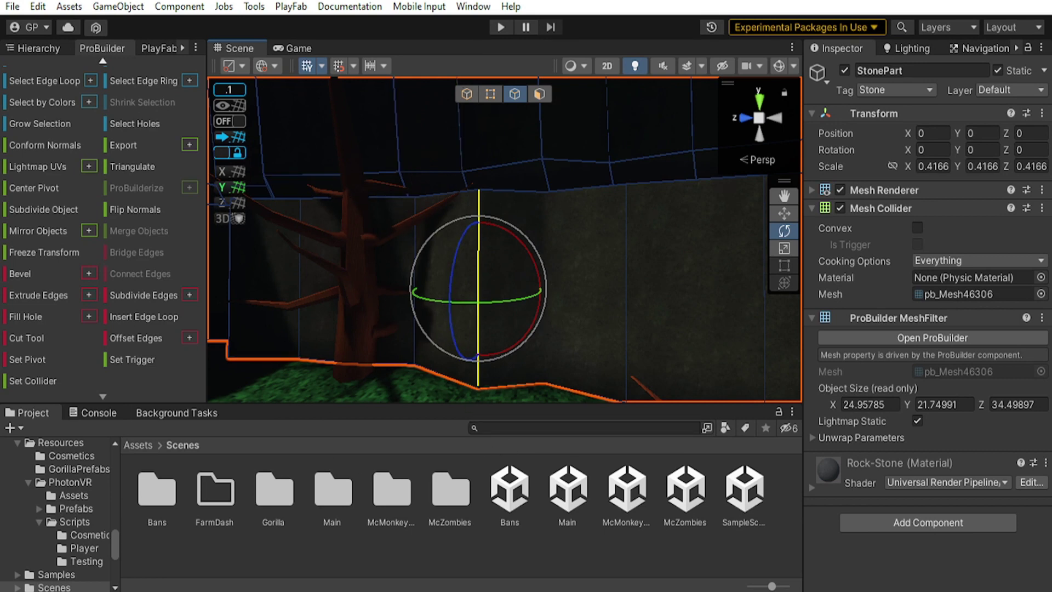
pyautogui.moveTo(536, 327); pyautogui.dragTo(314, 203, button='right')
pyautogui.moveTo(417, 274)
pyautogui.mouseDown(button='right')
pyautogui.moveTo(439, 258)
pyautogui.moveTo(422, 262)
pyautogui.mouseUp(button='right')
pyautogui.click(193, 313)
# Step: Select the new horizontal edge on the narrow wall segment and move it slightly upward
pyautogui.moveTo(427, 225); pyautogui.dragTo(488, 193, button='right')
pyautogui.click(490, 222)
pyautogui.press('w')
pyautogui.press('w')
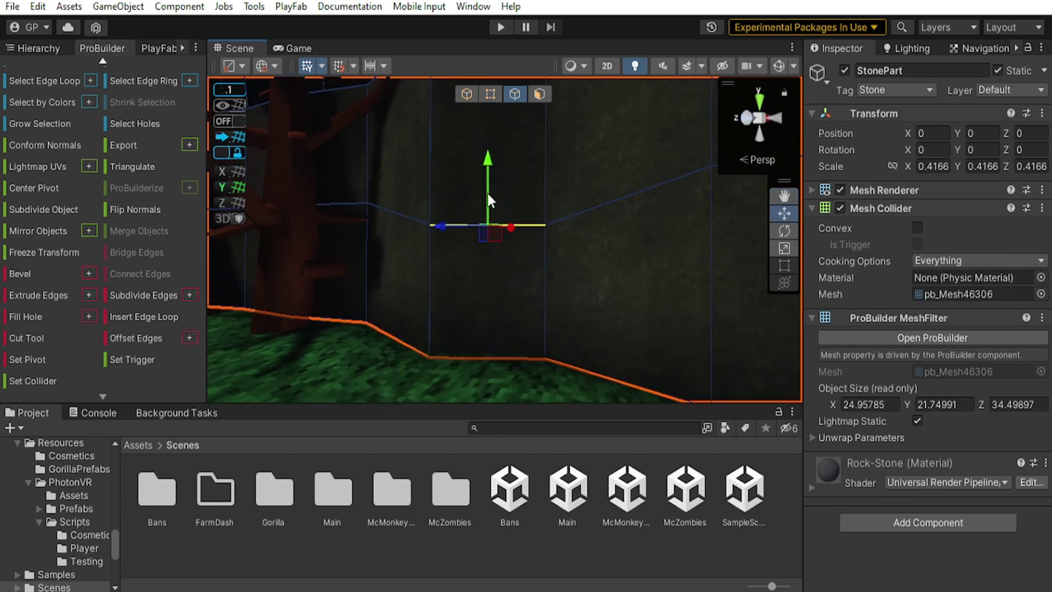
pyautogui.moveTo(487, 193); pyautogui.dragTo(487, 183)
# Step: Switch to face editing and adjust the wall face below the raised edge with the Move and Rotate tools
pyautogui.click(538, 94)
pyautogui.moveTo(493, 230); pyautogui.dragTo(482, 336, button='right')
pyautogui.moveTo(482, 273); pyautogui.dragTo(506, 171)
pyautogui.moveTo(507, 171); pyautogui.dragTo(515, 194, button='right')
pyautogui.press('e')
pyautogui.moveTo(515, 194); pyautogui.dragTo(496, 195)
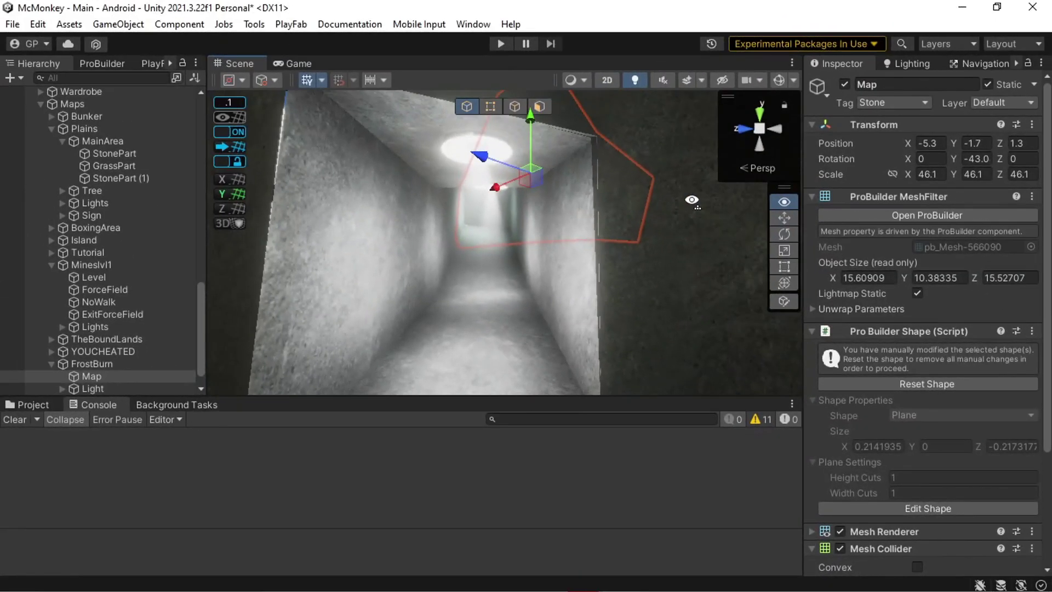
# Step: Examine the FrostBurn map's tunnel and striped doorway, and look through the hierarchy for the door object
pyautogui.moveTo(692, 199); pyautogui.dragTo(334, 213, button='right')
pyautogui.moveTo(490, 141); pyautogui.dragTo(268, 305, button='right')
pyautogui.moveTo(280, 359); pyautogui.dragTo(555, 337, button='right')
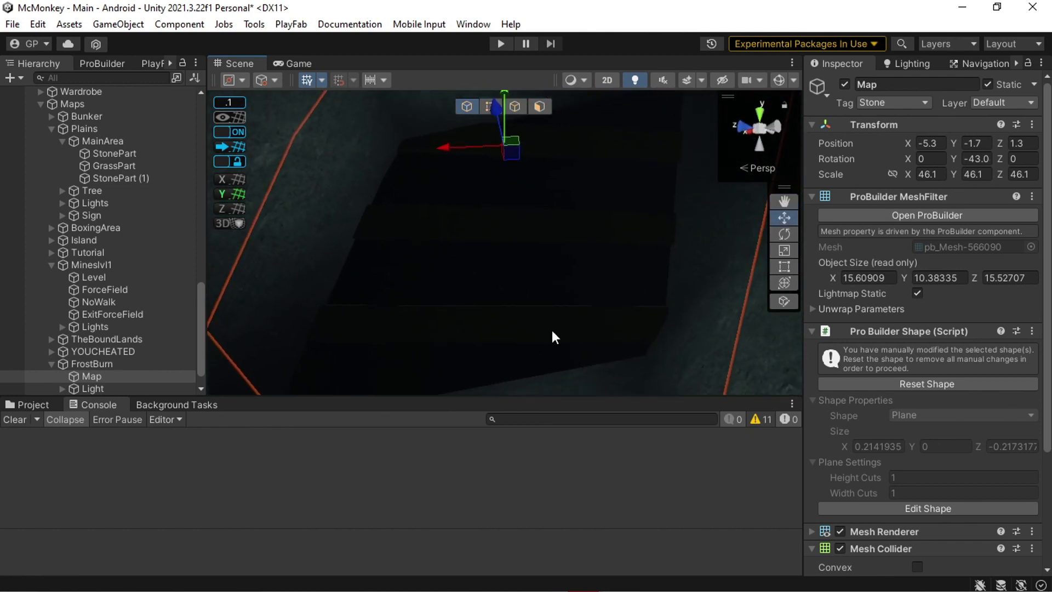
pyautogui.moveTo(491, 252); pyautogui.dragTo(794, 296, button='right')
pyautogui.scroll(-10, 51, 226)
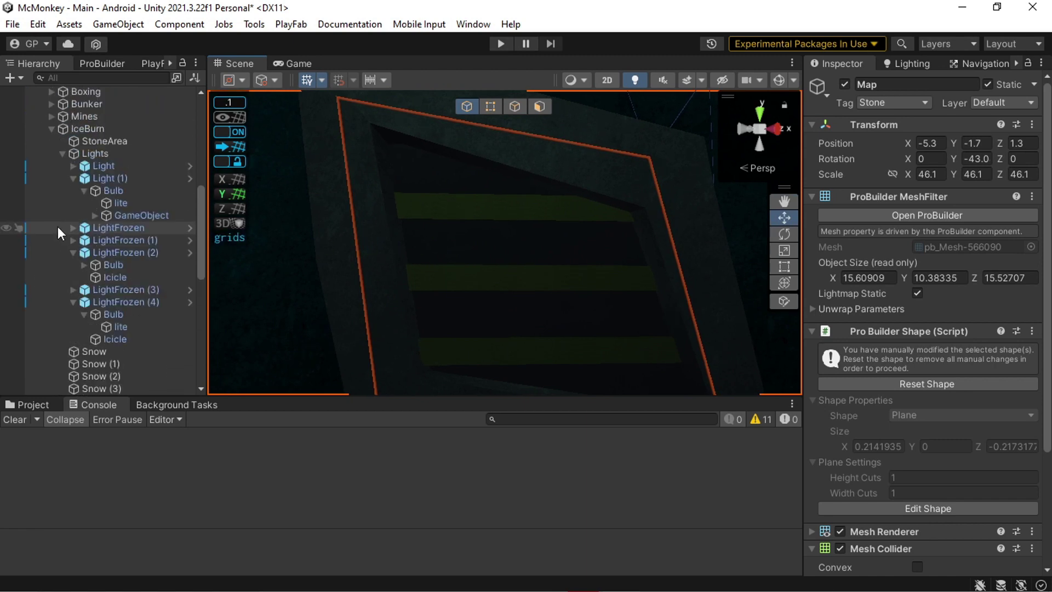
pyautogui.scroll(8, 101, 263)
pyautogui.scroll(-6, 93, 274)
pyautogui.scroll(4, 87, 225)
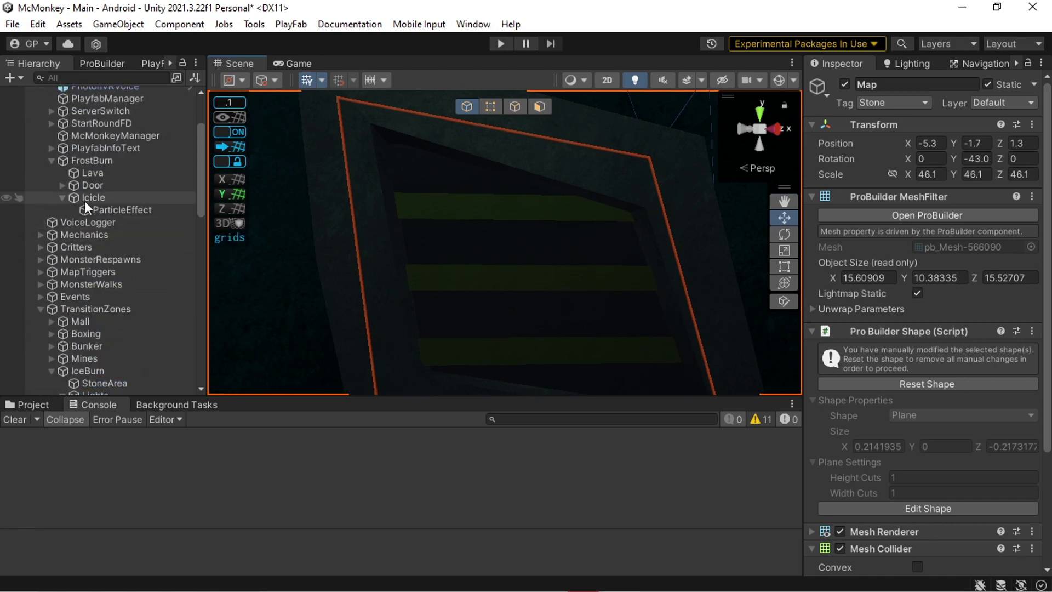
# Step: Select the Door object in the FrostBurn group and try to lower it along its vertical axis
pyautogui.click(88, 187)
pyautogui.moveTo(564, 214); pyautogui.dragTo(496, 209, button='right')
pyautogui.moveTo(495, 209); pyautogui.dragTo(466, 191)
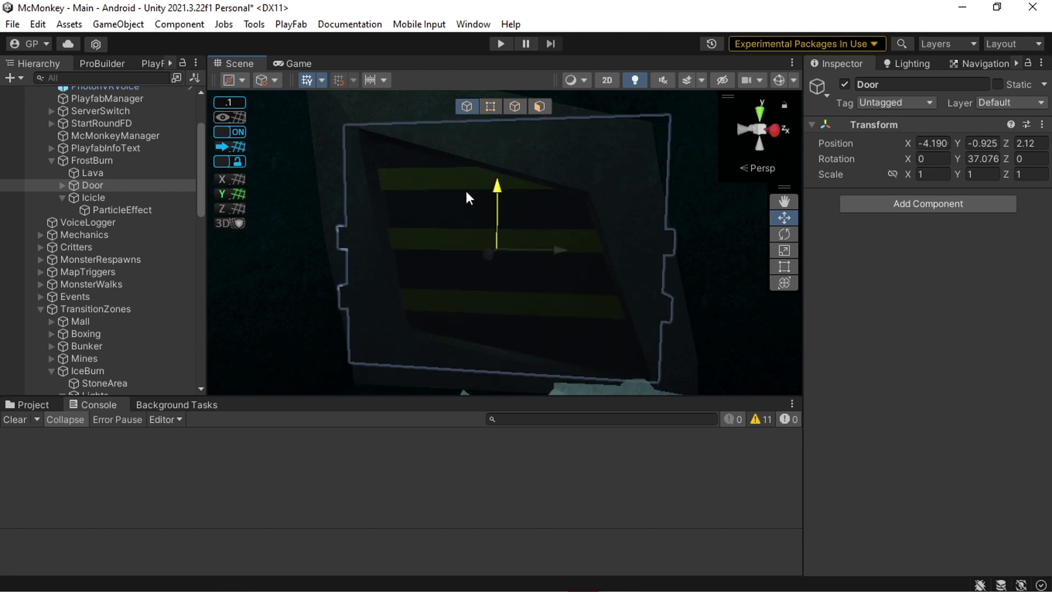
pyautogui.moveTo(466, 192); pyautogui.dragTo(560, 231, button='right')
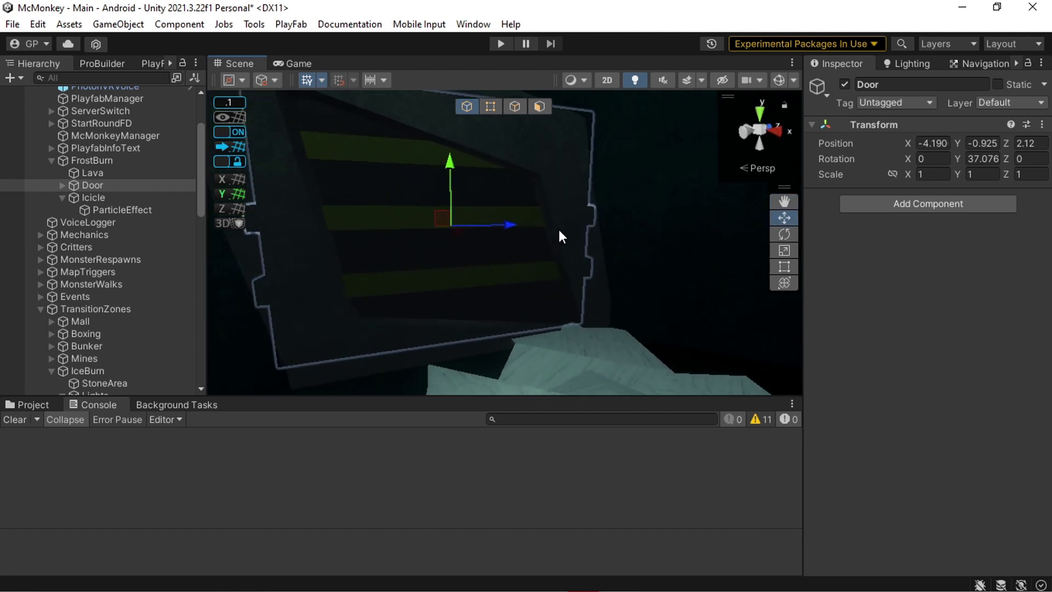
pyautogui.moveTo(490, 238); pyautogui.dragTo(622, 181, button='right')
pyautogui.moveTo(442, 160); pyautogui.dragTo(392, 570)
# Step: Select the Icicle object in the scene and collapse the IceBurn group under TransitionZones
pyautogui.moveTo(460, 285); pyautogui.dragTo(685, 243, button='right')
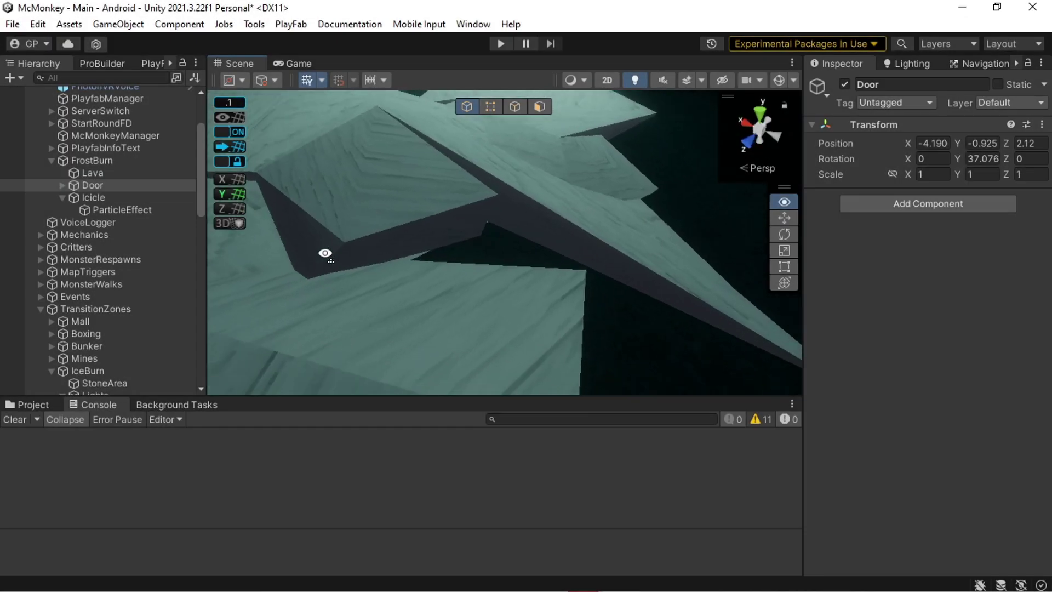
pyautogui.moveTo(324, 251); pyautogui.dragTo(518, 267, button='right')
pyautogui.click(348, 286)
pyautogui.click(530, 266)
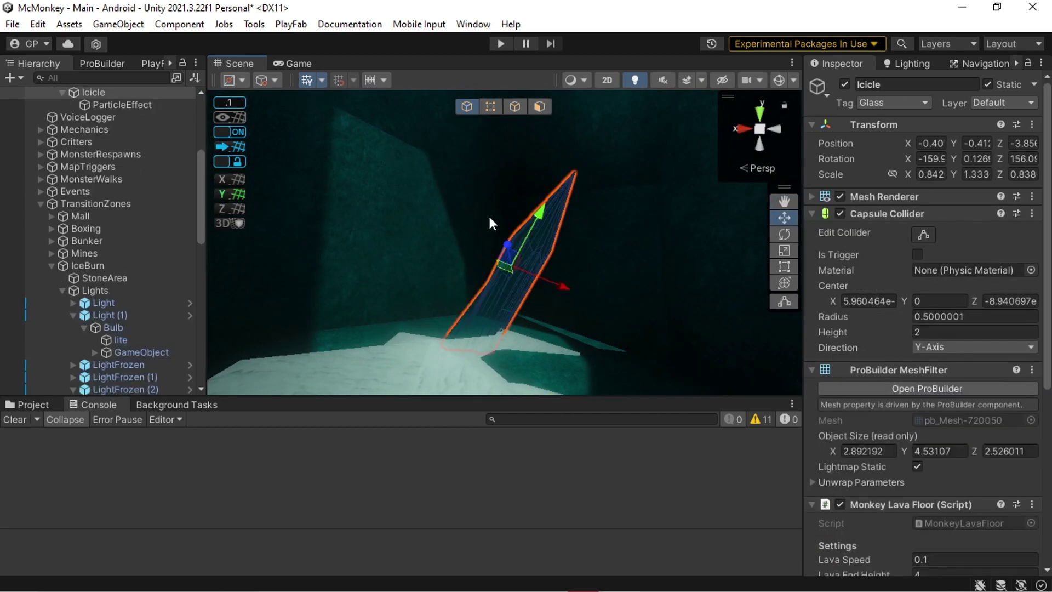
pyautogui.scroll(5, 65, 214)
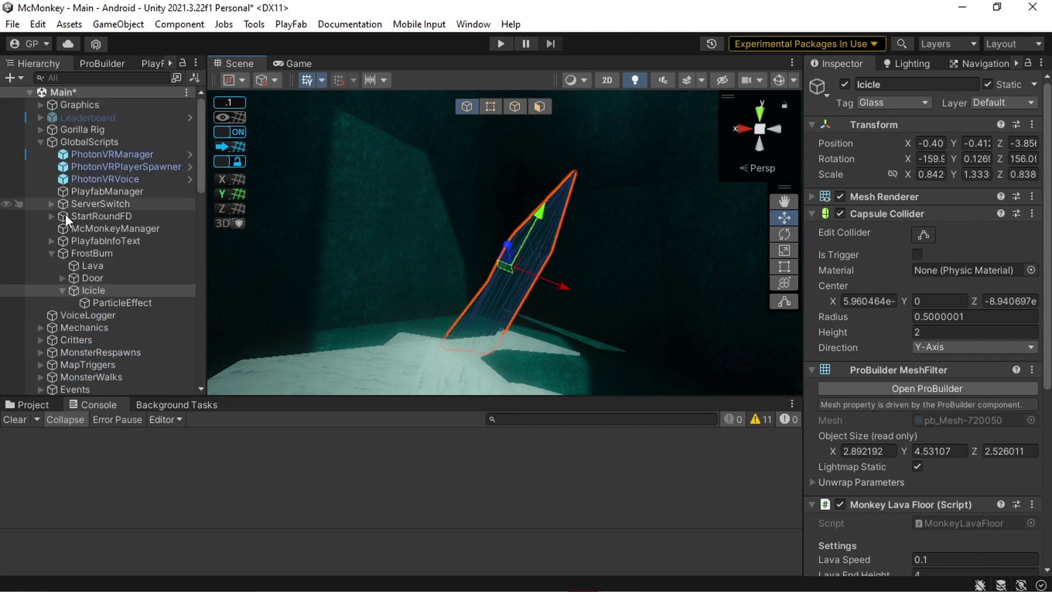
pyautogui.scroll(-6, 59, 290)
pyautogui.click(53, 232)
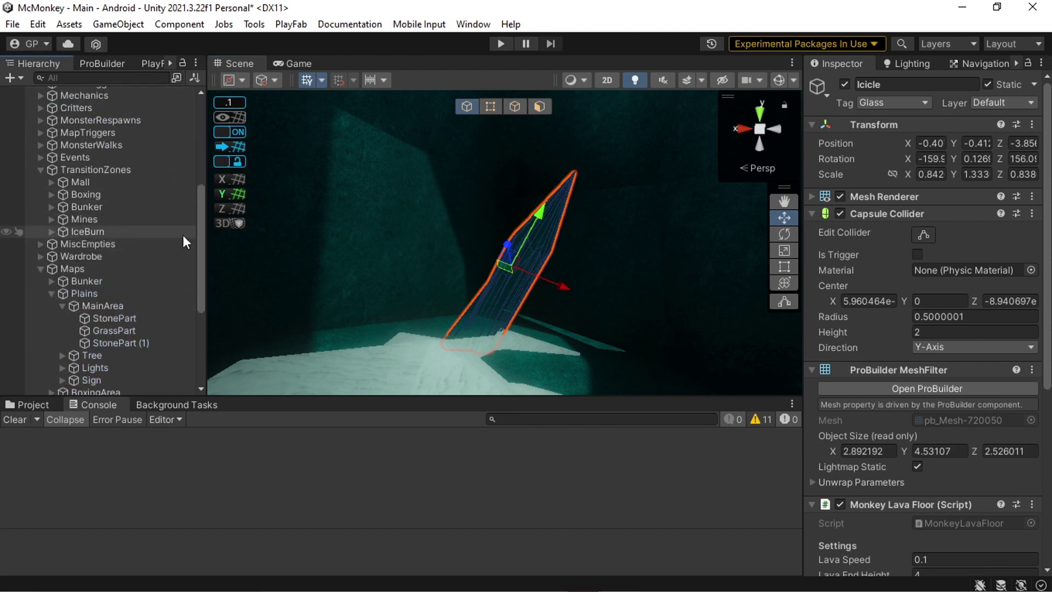
# Step: Examine the ice floor of the FrostBurn area and the area around the icicle
pyautogui.moveTo(482, 241); pyautogui.dragTo(871, 303, button='right')
pyautogui.moveTo(508, 267); pyautogui.dragTo(474, 210, button='right')
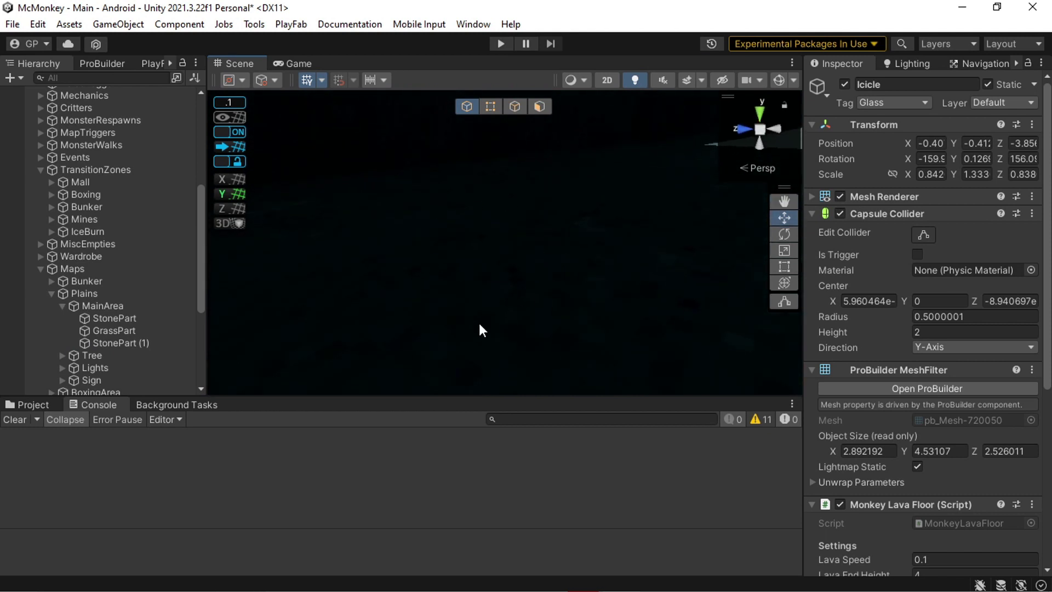
pyautogui.moveTo(475, 268); pyautogui.dragTo(579, 308, button='right')
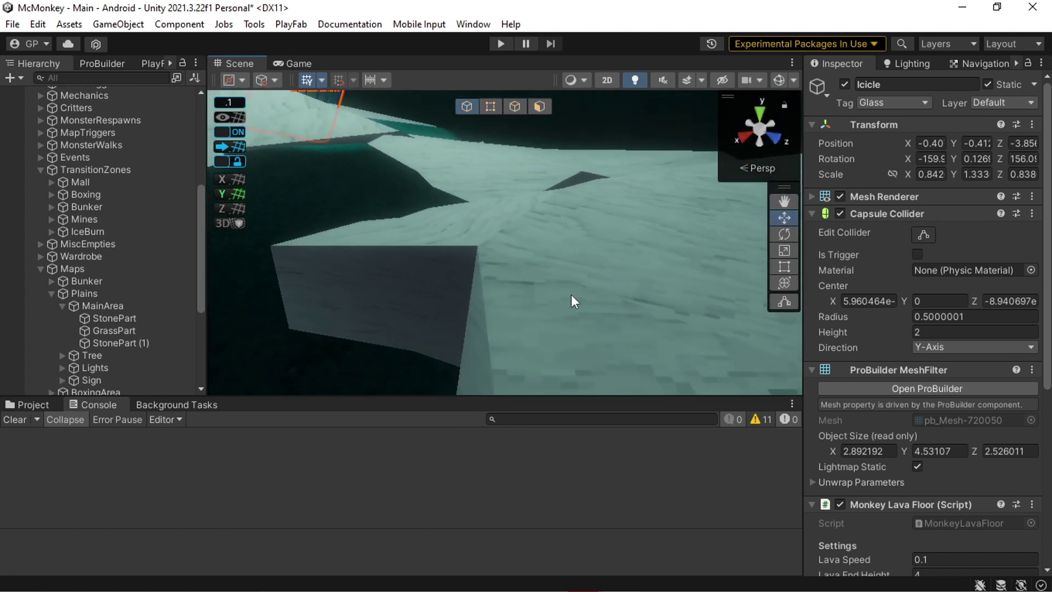
pyautogui.moveTo(572, 295); pyautogui.dragTo(560, 262, button='right')
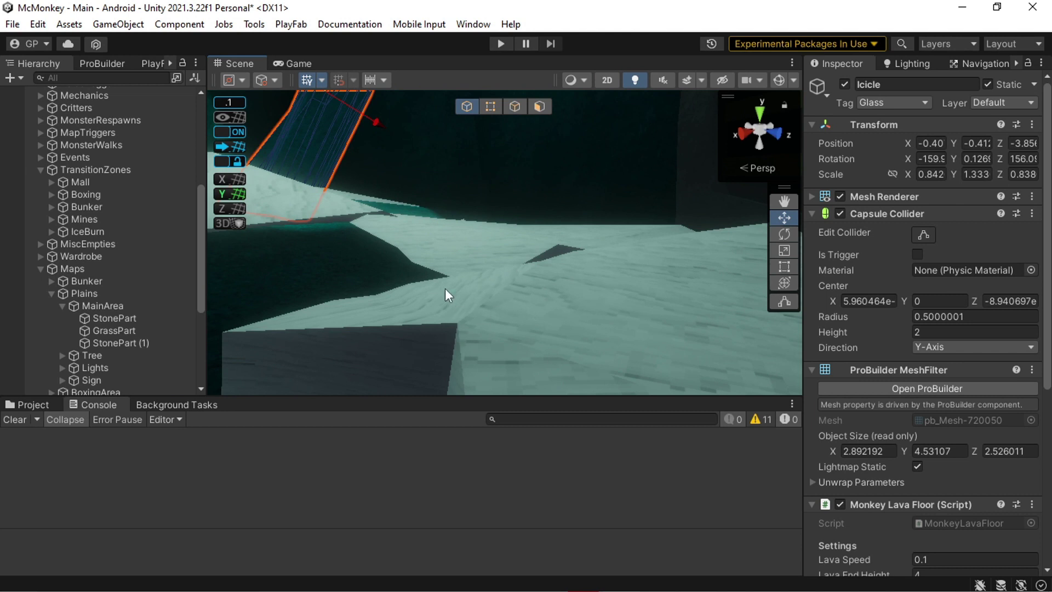
pyautogui.moveTo(473, 299); pyautogui.dragTo(557, 310, button='right')
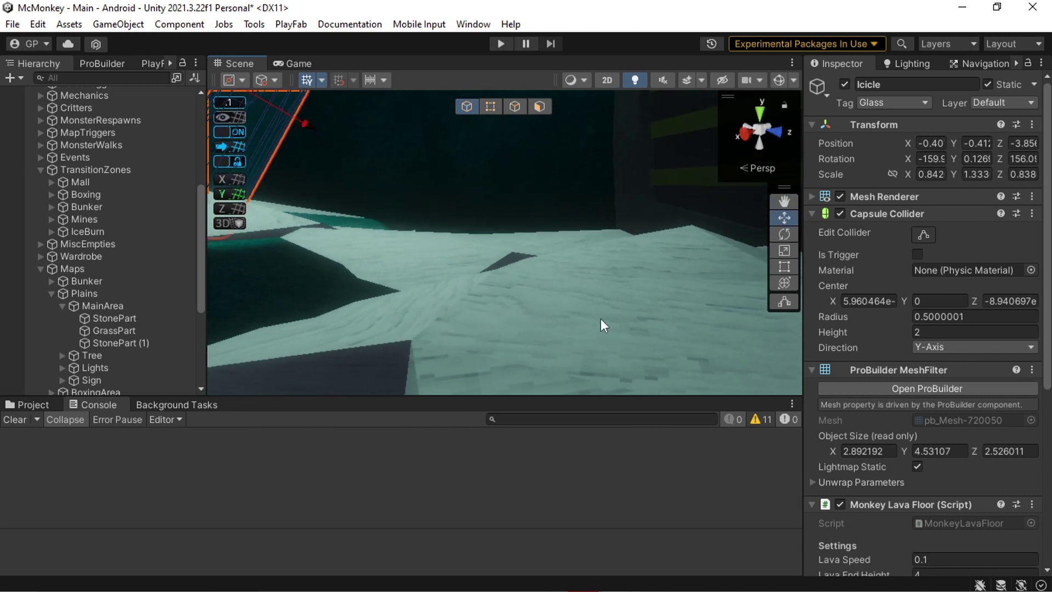
pyautogui.moveTo(641, 312); pyautogui.dragTo(469, 182, button='right')
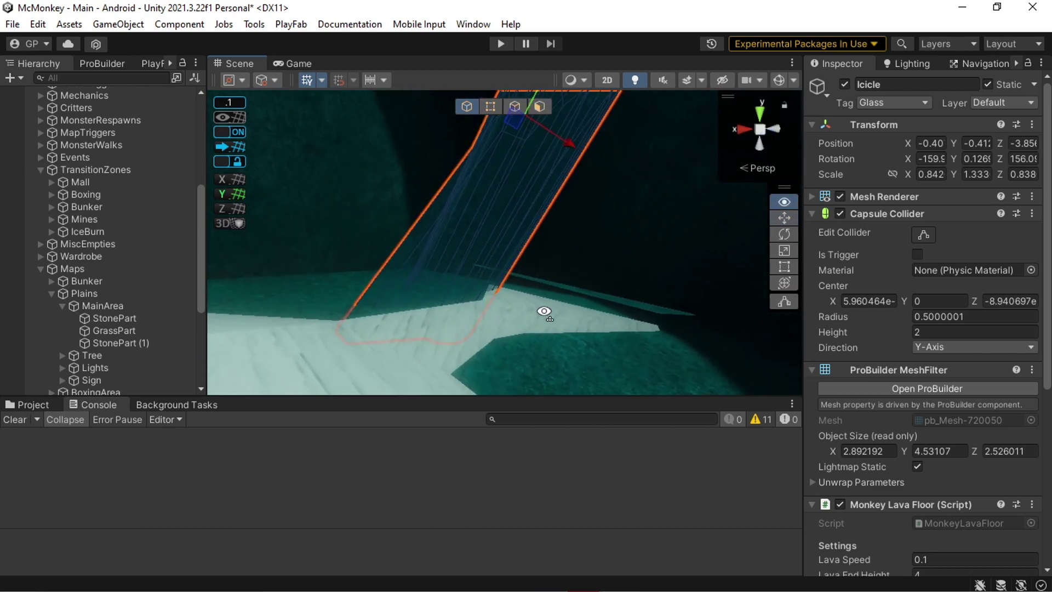
pyautogui.moveTo(544, 311); pyautogui.dragTo(519, 289, button='right')
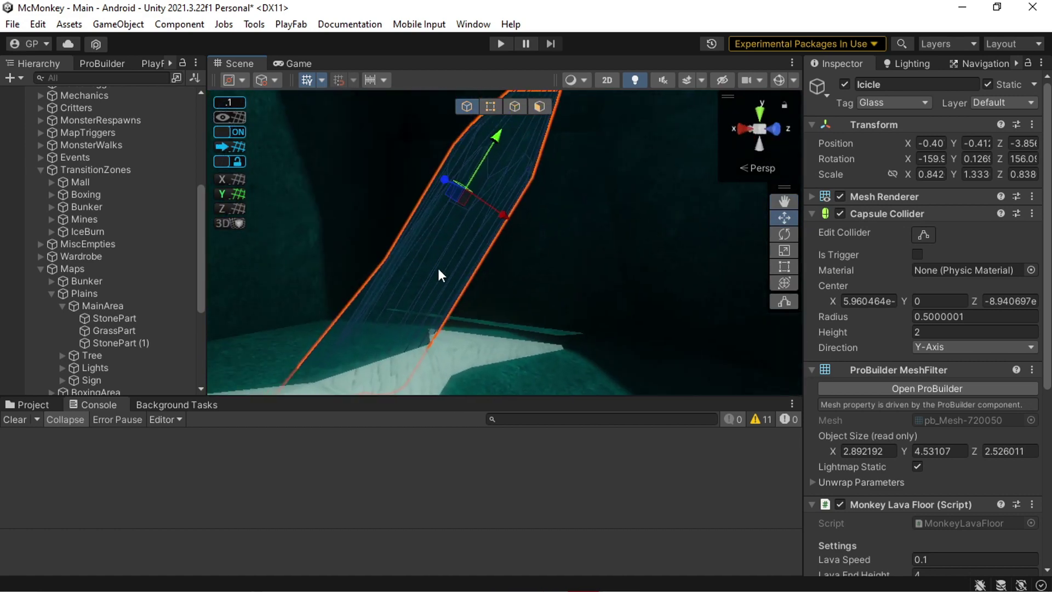
pyautogui.moveTo(666, 304); pyautogui.dragTo(556, 299, button='right')
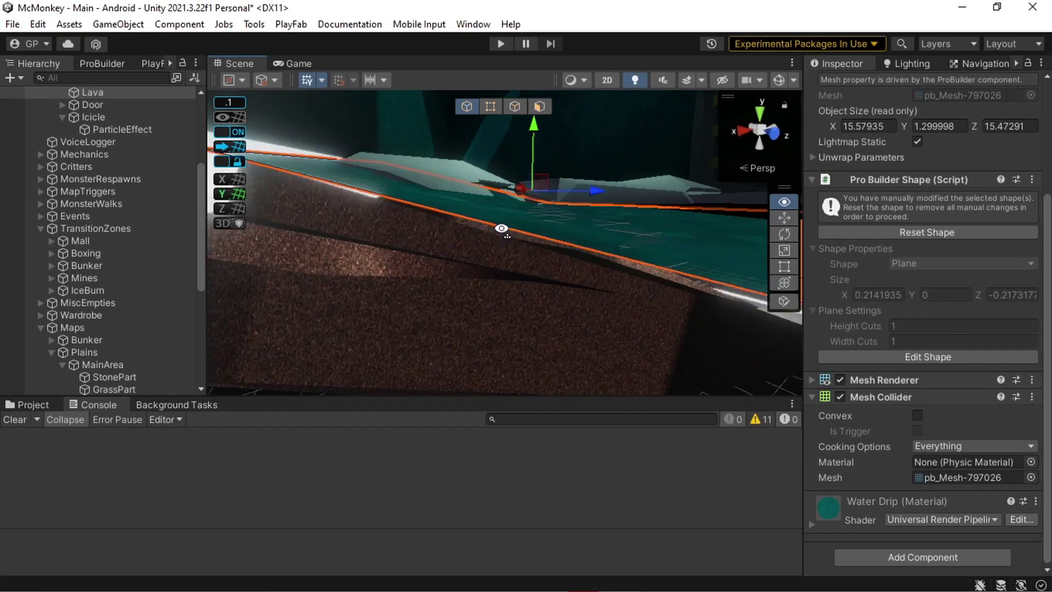
# Step: Examine the Lava surface and the rock floor underneath it
pyautogui.moveTo(501, 228); pyautogui.dragTo(597, 233, button='right')
pyautogui.moveTo(478, 258); pyautogui.dragTo(739, 240, button='right')
pyautogui.moveTo(400, 238); pyautogui.dragTo(591, 345, button='right')
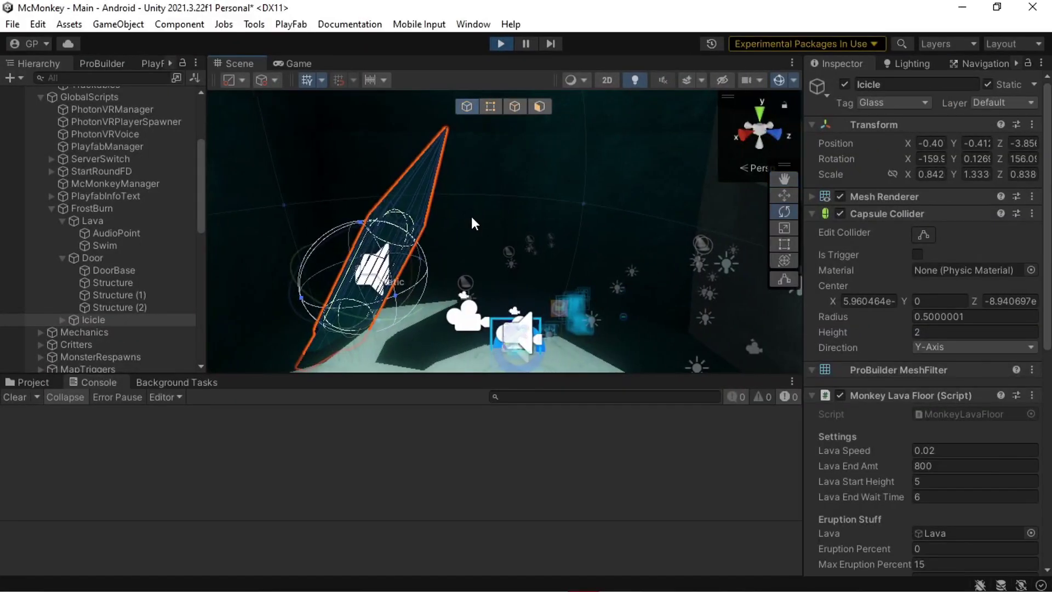
# Step: Replace the icicle's Capsule Collider with a Mesh Collider component
pyautogui.press('w')
pyautogui.moveTo(475, 223); pyautogui.dragTo(392, 235, button='right')
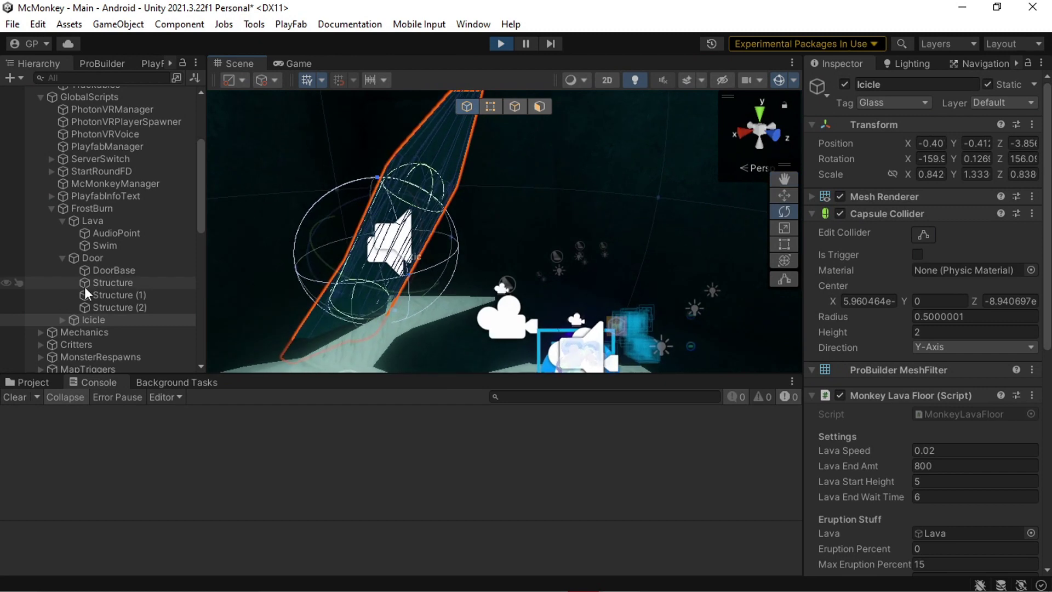
pyautogui.rightClick(879, 218)
pyautogui.click(932, 272)
pyautogui.scroll(-5, 913, 457)
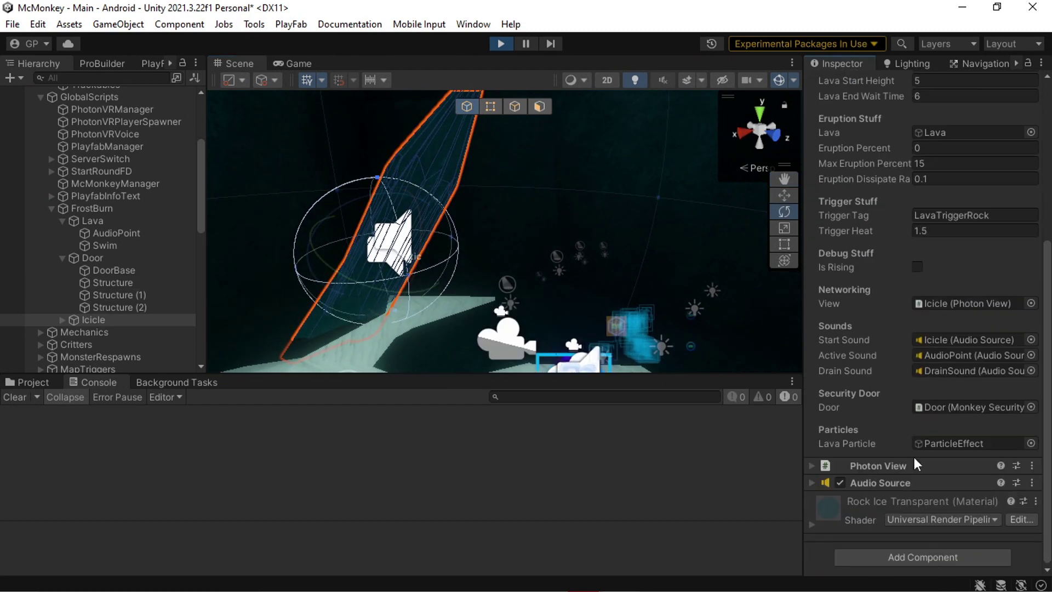
pyautogui.click(906, 555)
pyautogui.write('mesh')
pyautogui.press('Return')
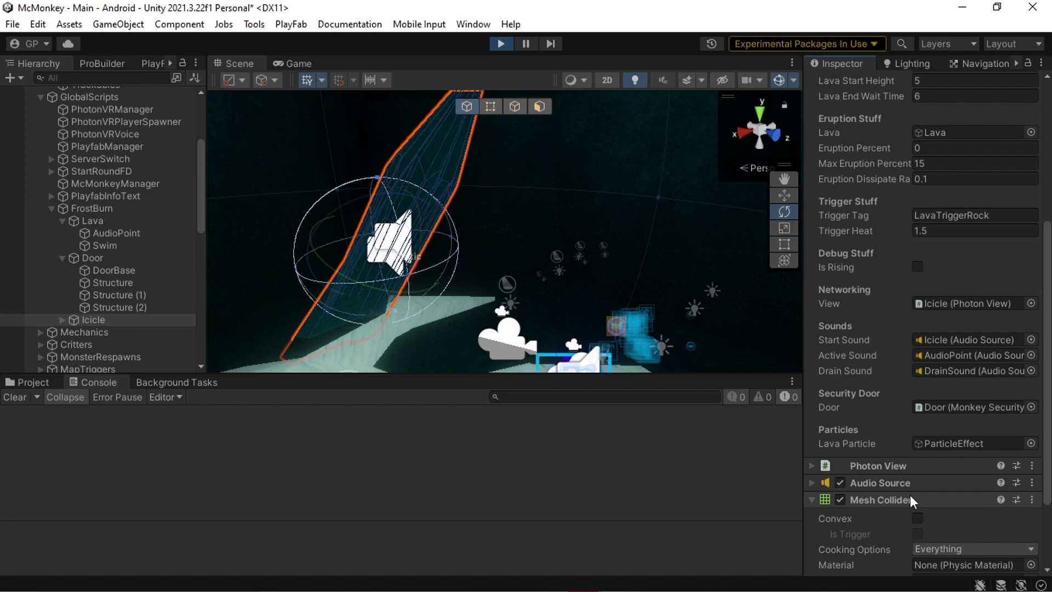
pyautogui.scroll(5, 911, 493)
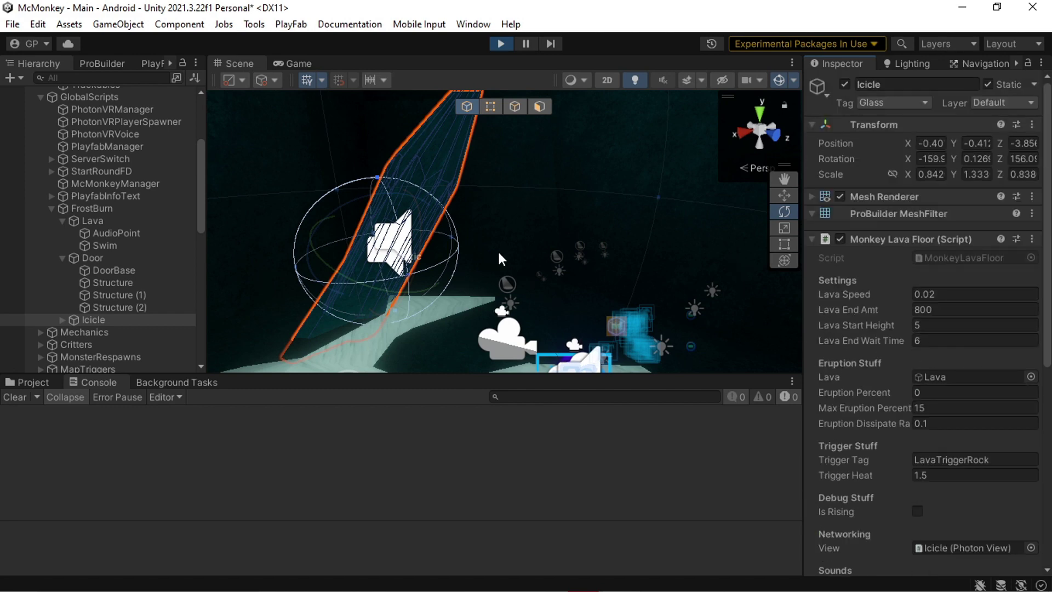
# Step: Monitor the Eruption Percent of the icicle's Monkey Lava Floor script while viewing the icicle in play mode
pyautogui.moveTo(498, 204); pyautogui.dragTo(639, 203, button='right')
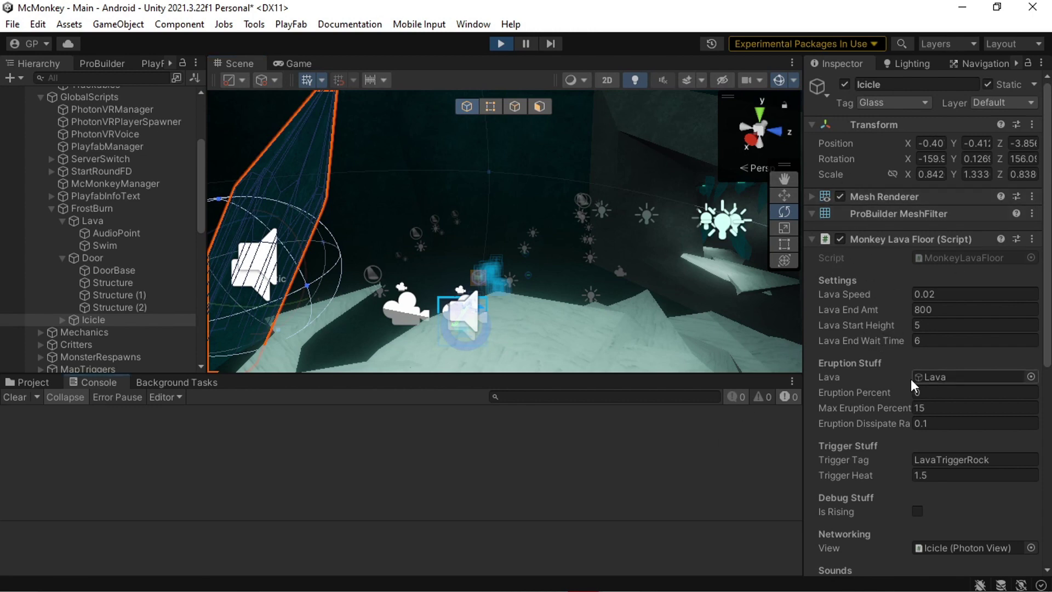
pyautogui.press('f')
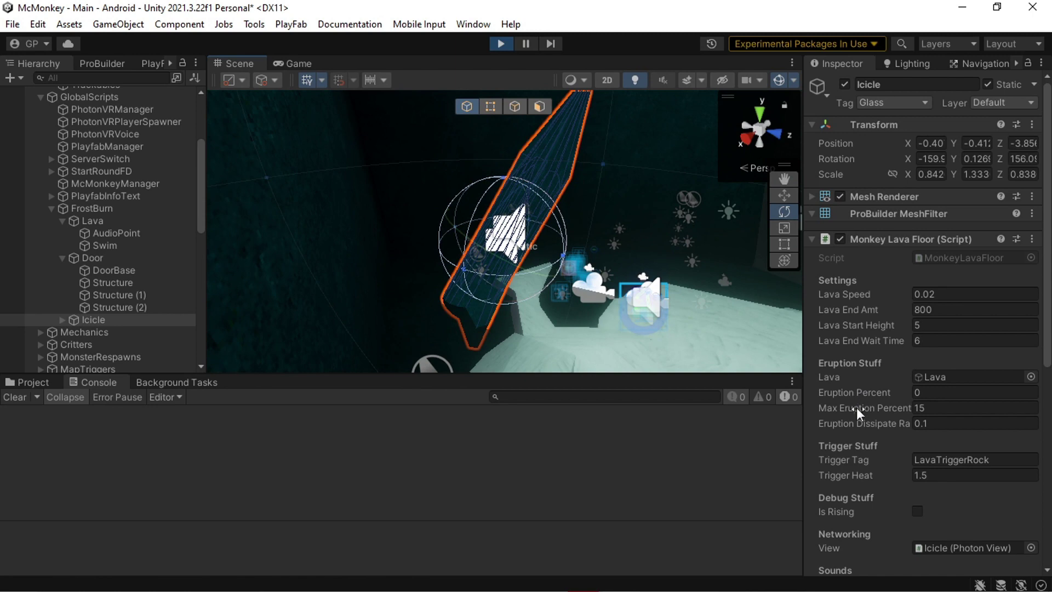
pyautogui.moveTo(482, 307); pyautogui.dragTo(372, 257, button='right')
pyautogui.press('w')
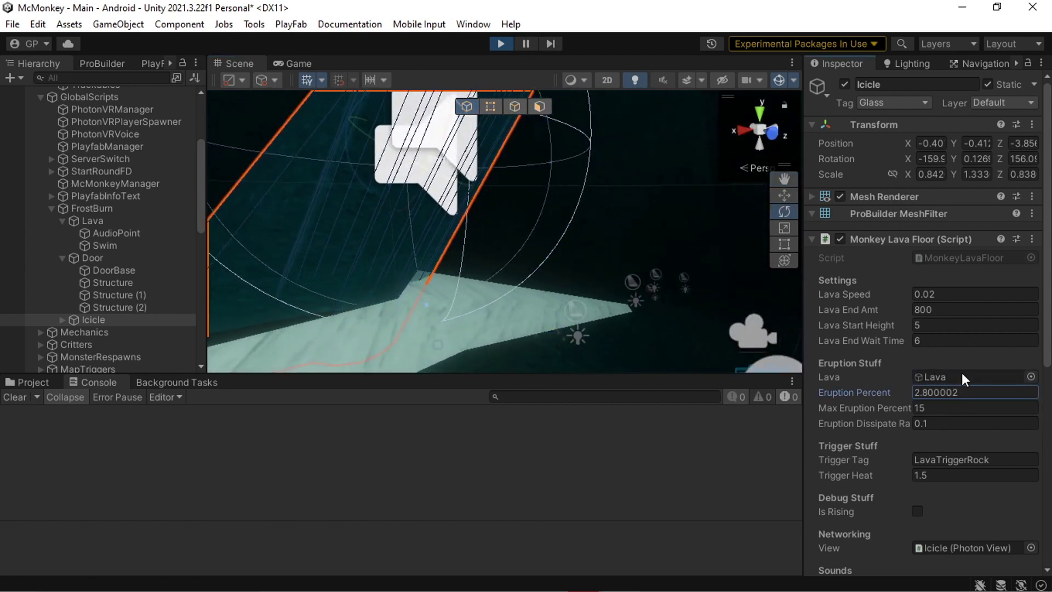
pyautogui.moveTo(677, 254); pyautogui.dragTo(538, 227, button='right')
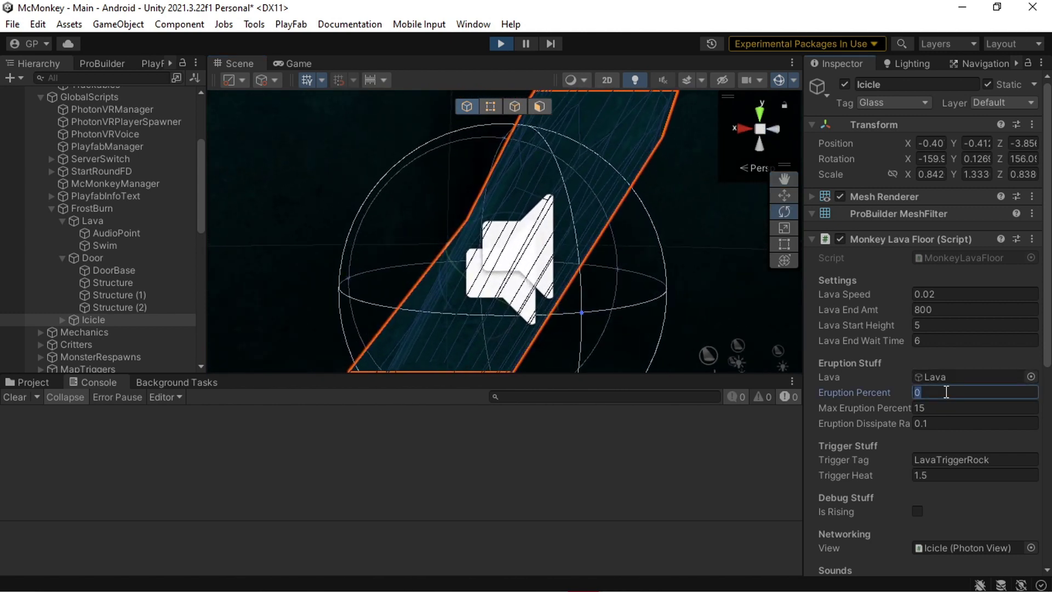
pyautogui.moveTo(524, 233); pyautogui.dragTo(598, 217, button='right')
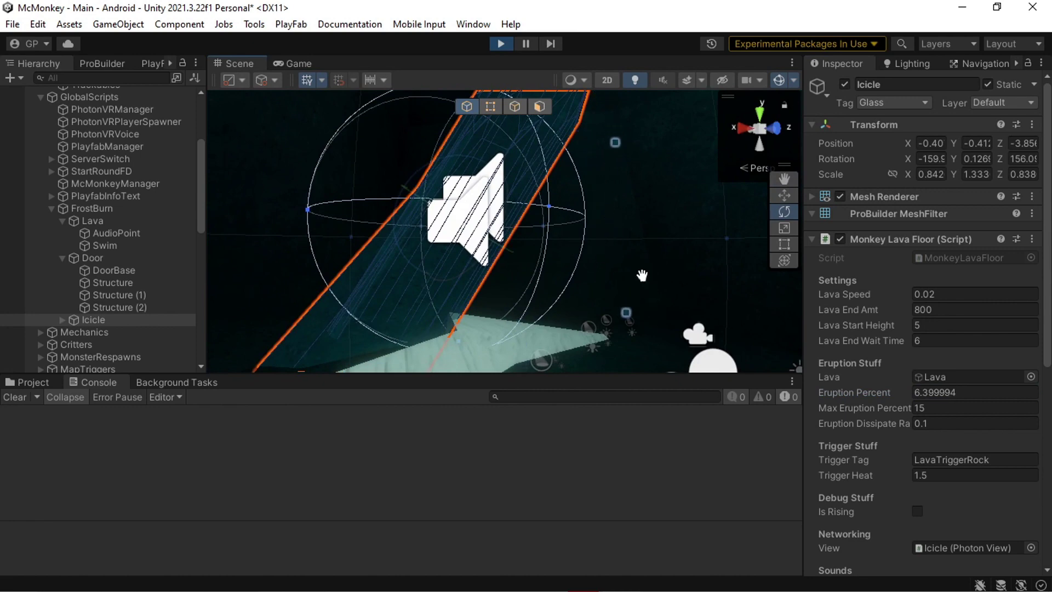
pyautogui.moveTo(643, 275); pyautogui.dragTo(672, 291, button='middle')
pyautogui.moveTo(671, 291); pyautogui.dragTo(641, 263, button='right')
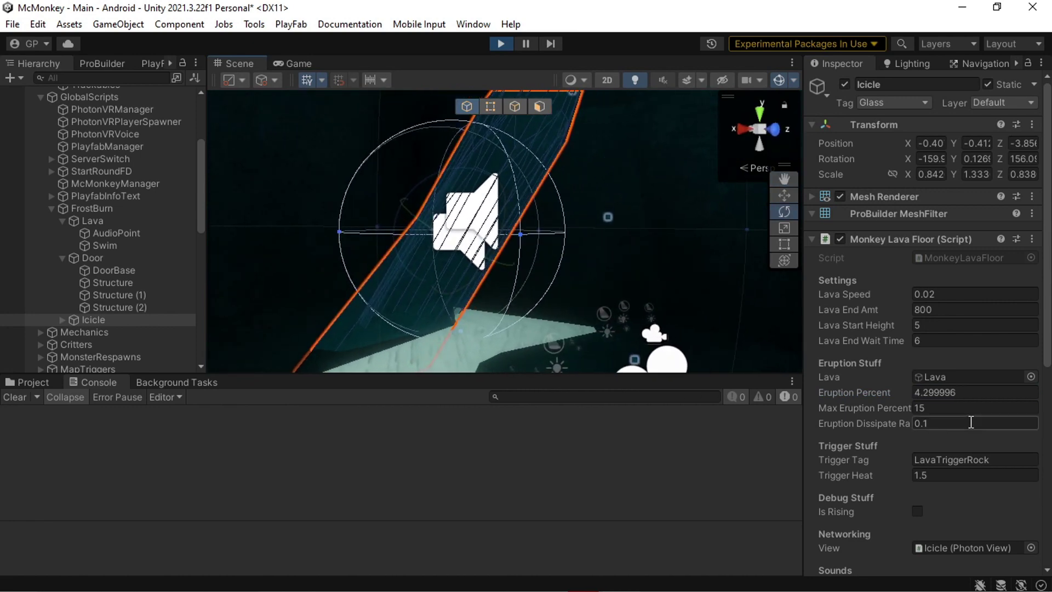
pyautogui.moveTo(604, 145); pyautogui.dragTo(735, 354, button='right')
pyautogui.moveTo(429, 224); pyautogui.dragTo(447, 220, button='right')
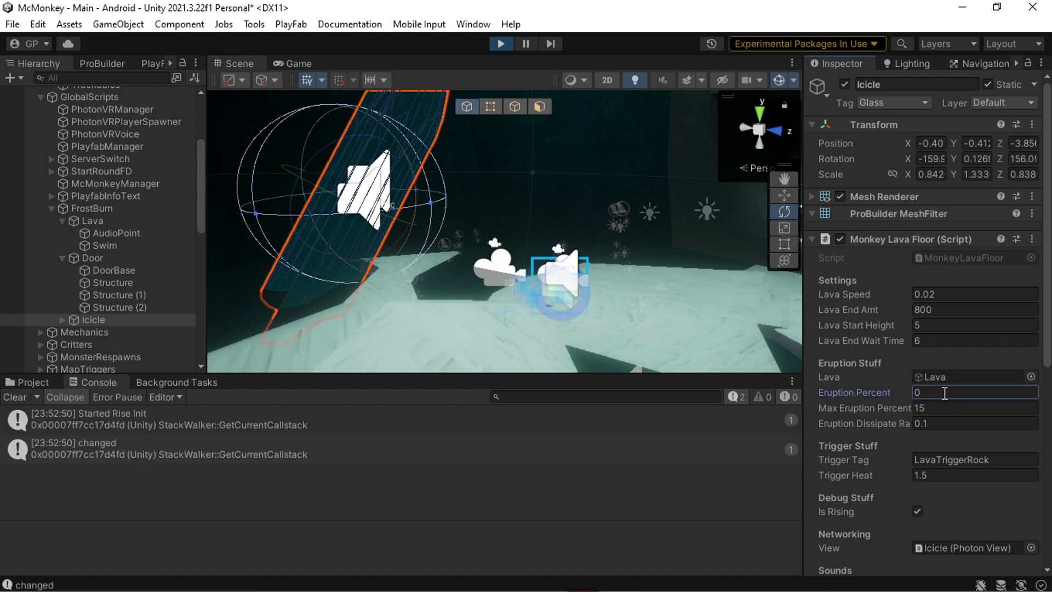
# Step: Observe the lava rising over the ice floor around the icicle
pyautogui.moveTo(493, 307); pyautogui.dragTo(187, 266, button='right')
pyautogui.press('w')
pyautogui.press('a')
pyautogui.moveTo(488, 296); pyautogui.dragTo(567, 339, button='right')
pyautogui.press('s')
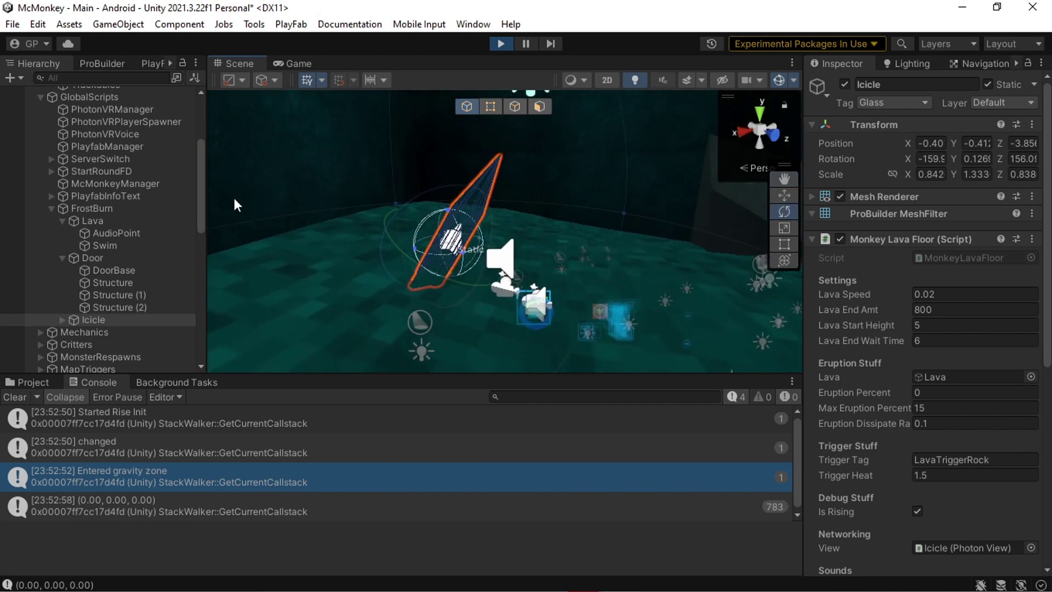
# Step: Raise the player rig's RightHand Controller to a Y position of 0.06 while in play mode
pyautogui.scroll(5, 87, 181)
pyautogui.click(95, 200)
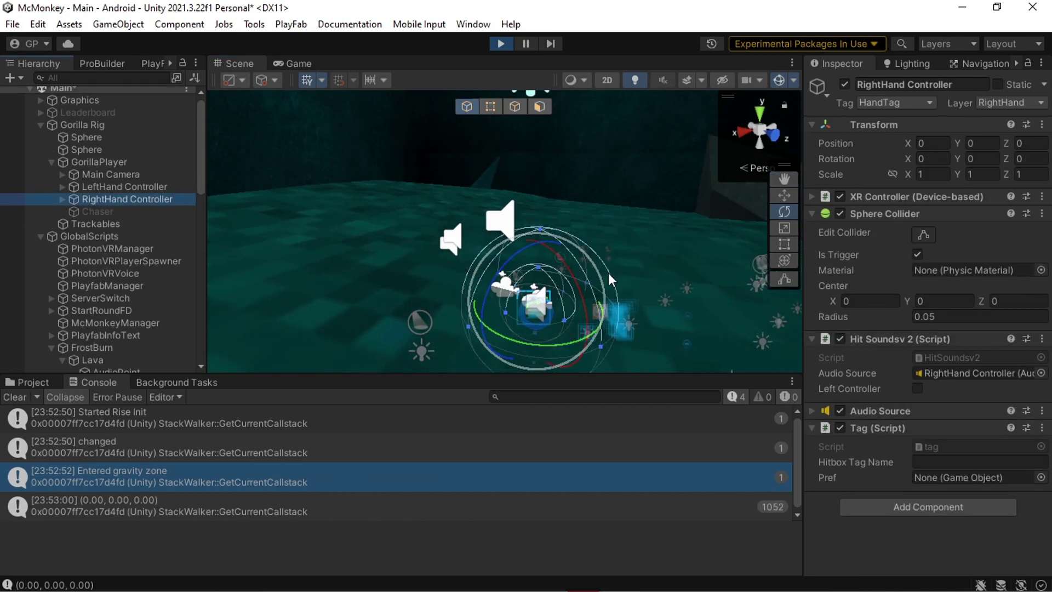
pyautogui.moveTo(529, 298); pyautogui.dragTo(529, 296)
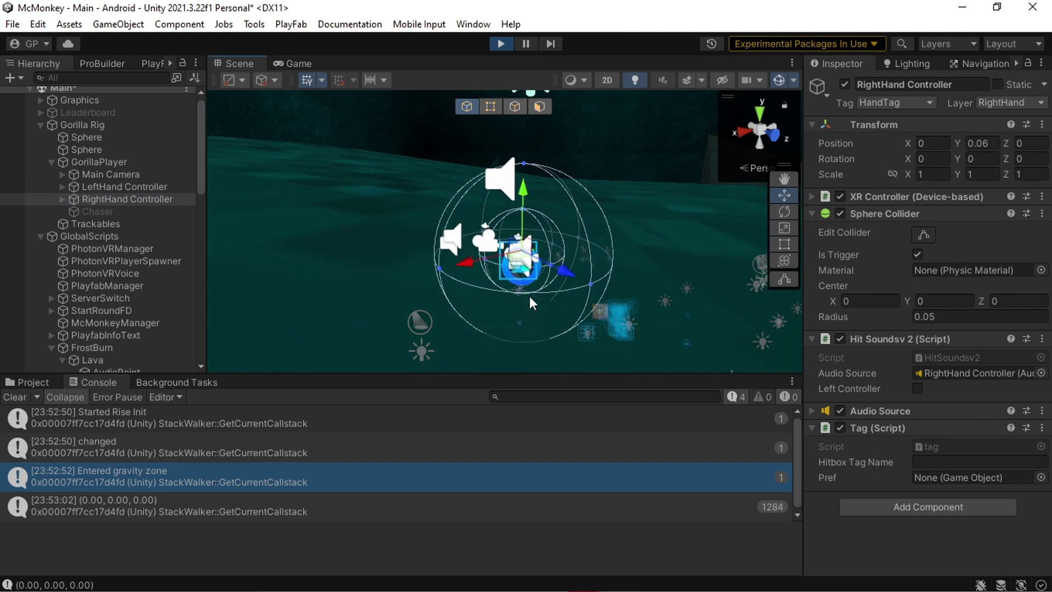
# Step: Examine the rising lava around the player rig and up the FrostBurn shaft in play mode
pyautogui.moveTo(529, 296); pyautogui.dragTo(455, 379, button='right')
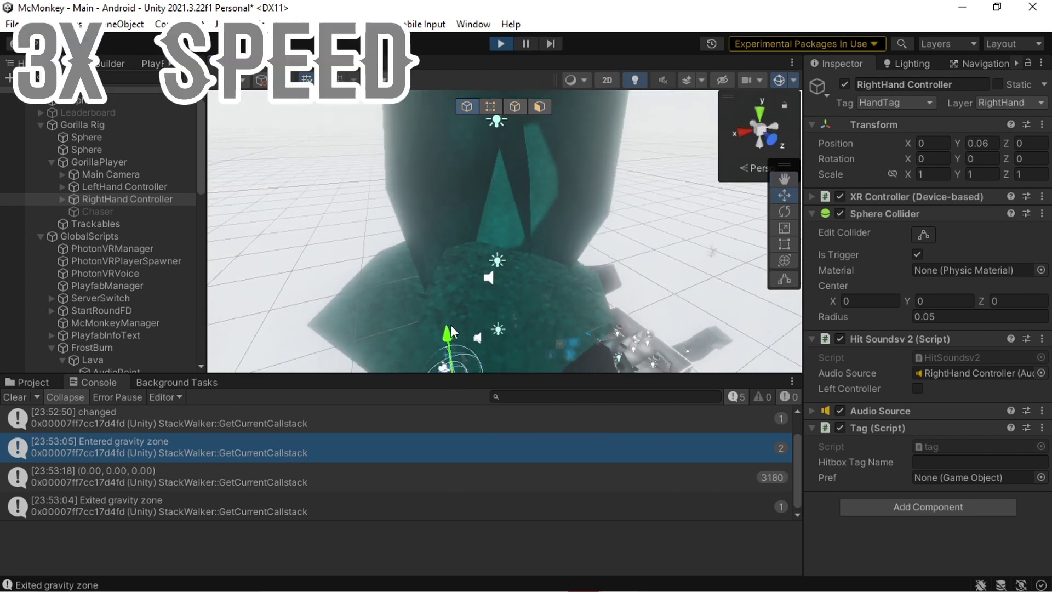
pyautogui.moveTo(451, 331); pyautogui.dragTo(282, 272, button='right')
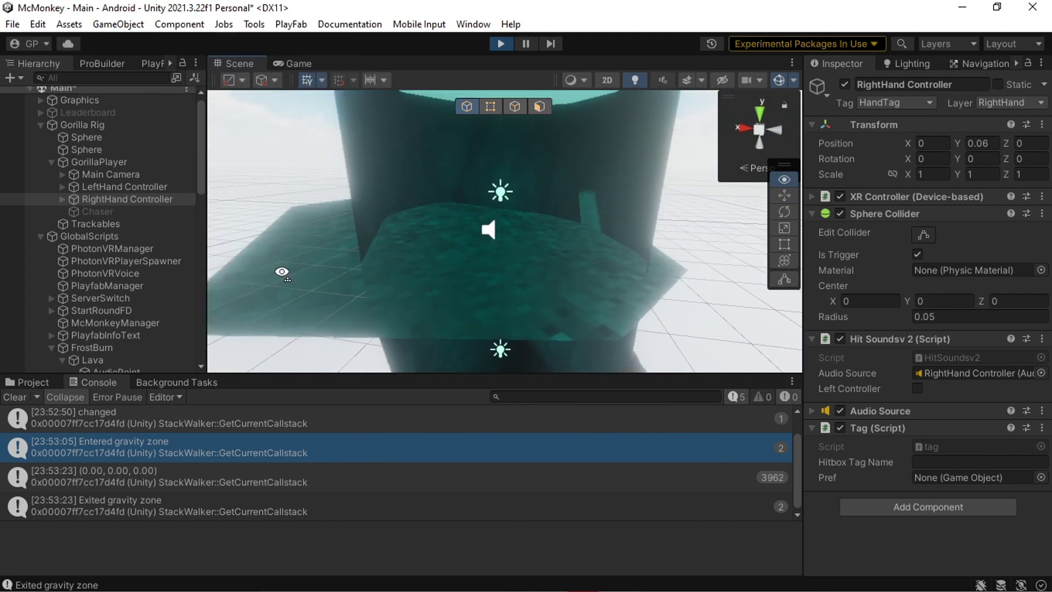
pyautogui.moveTo(633, 294); pyautogui.dragTo(421, 222, button='right')
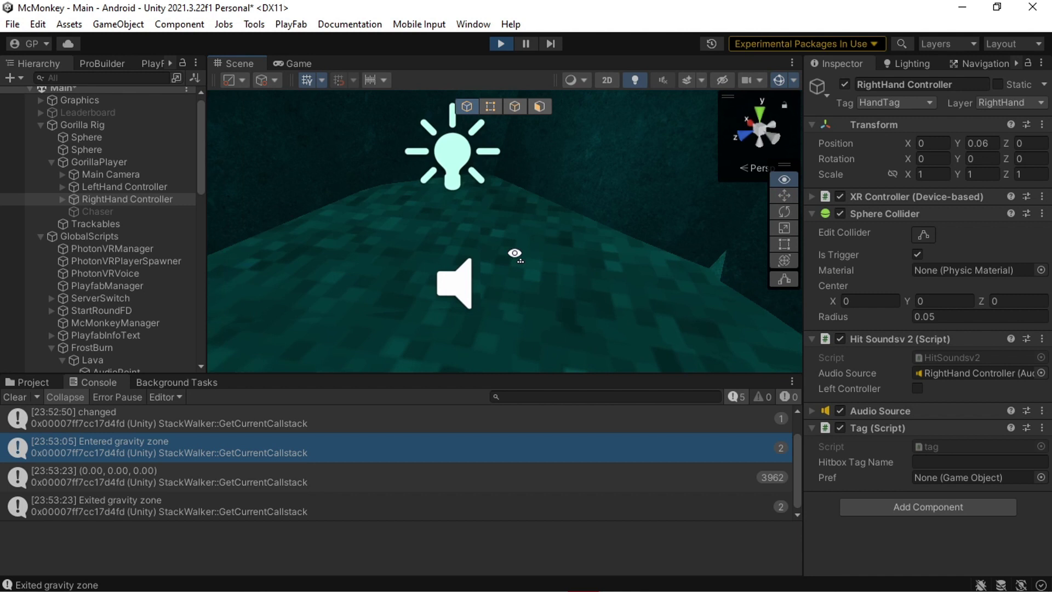
pyautogui.moveTo(514, 254); pyautogui.dragTo(618, 327, button='right')
pyautogui.moveTo(574, 272); pyautogui.dragTo(638, 274, button='right')
pyautogui.moveTo(559, 279); pyautogui.dragTo(400, 354, button='right')
pyautogui.moveTo(498, 248); pyautogui.dragTo(409, 250, button='right')
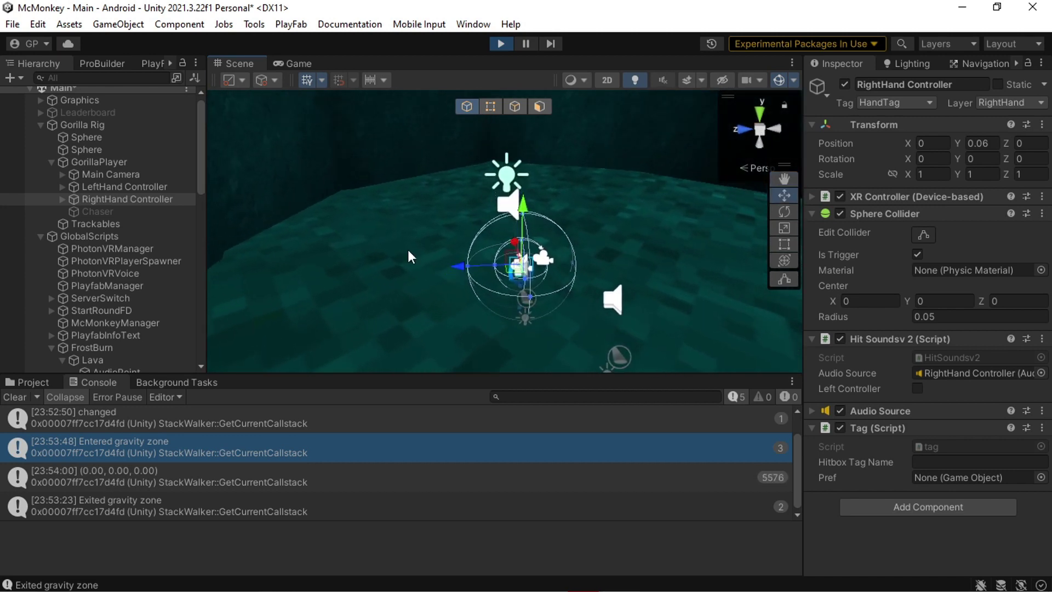
pyautogui.moveTo(403, 289); pyautogui.dragTo(587, 264, button='right')
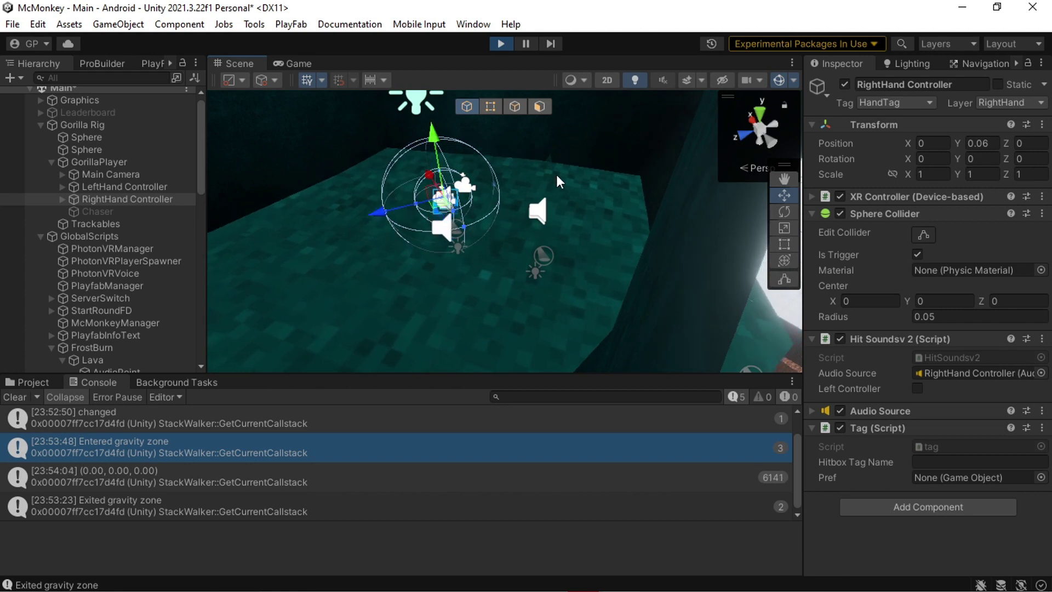
pyautogui.moveTo(703, 279); pyautogui.dragTo(712, 323, button='right')
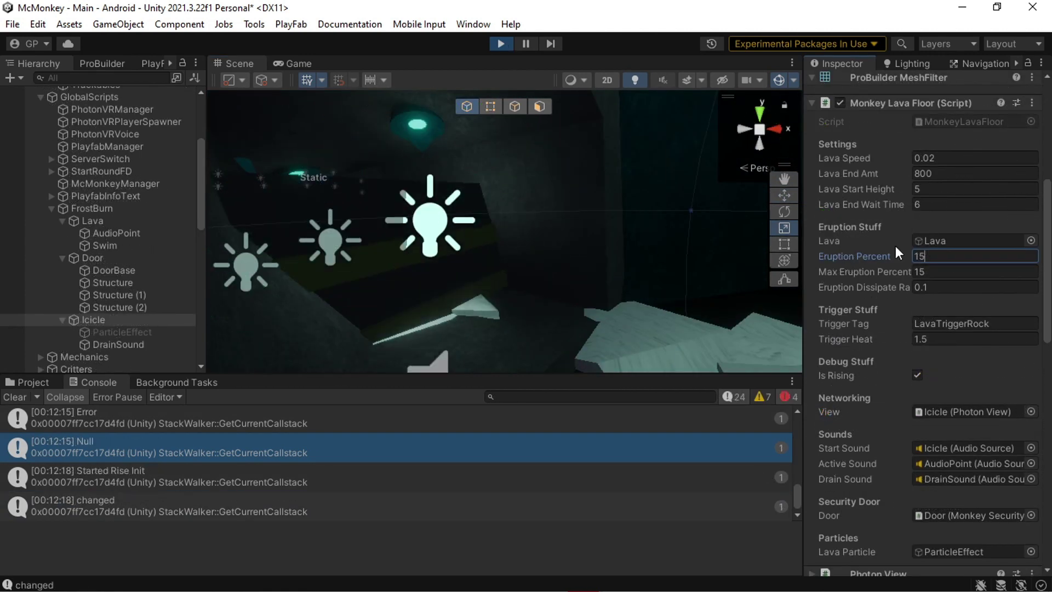
pyautogui.moveTo(466, 208); pyautogui.dragTo(619, 225, button='right')
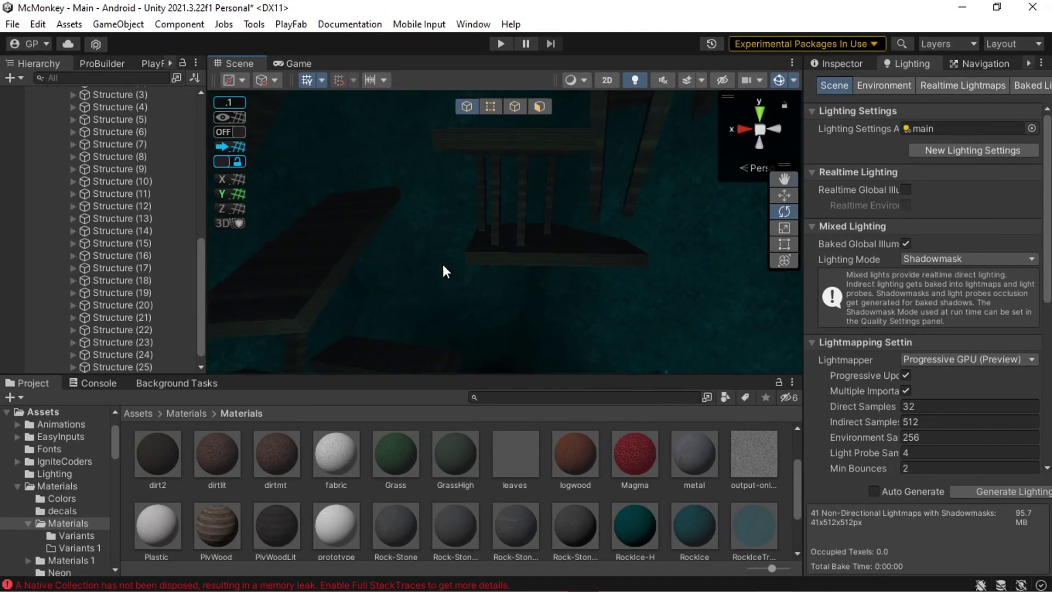
# Step: Inspect the wooden plank structures inside the FrostBurn shaft and the surrounding map
pyautogui.moveTo(515, 252); pyautogui.dragTo(570, 296, button='right')
pyautogui.moveTo(455, 291); pyautogui.dragTo(668, 224, button='right')
pyautogui.moveTo(638, 267); pyautogui.dragTo(1014, 181, button='right')
pyautogui.moveTo(453, 232); pyautogui.dragTo(451, 273, button='right')
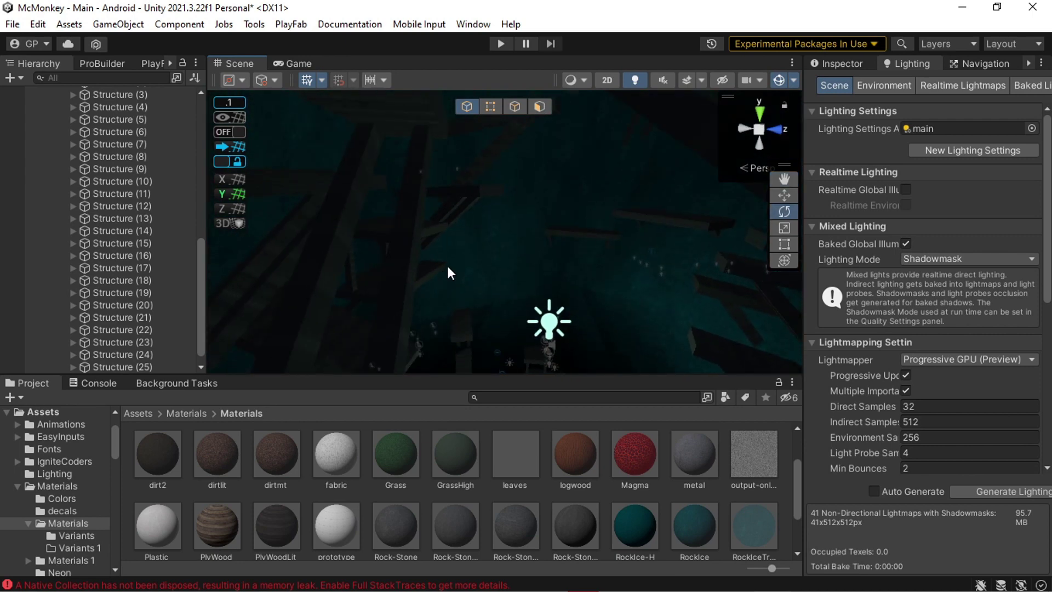
pyautogui.moveTo(537, 276); pyautogui.dragTo(482, 343, button='right')
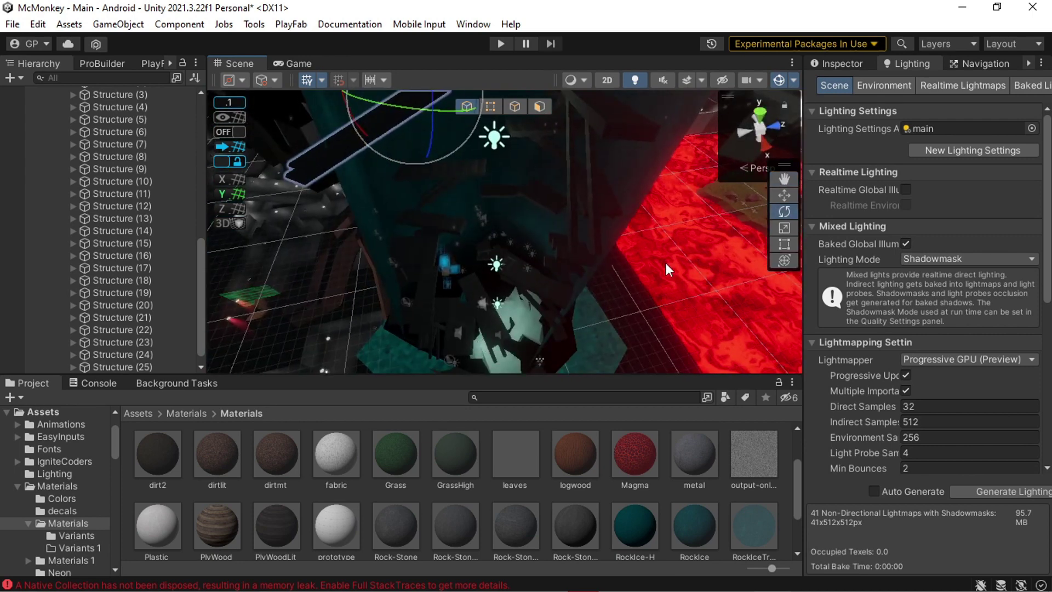
pyautogui.moveTo(564, 284); pyautogui.dragTo(603, 339, button='right')
pyautogui.moveTo(562, 236); pyautogui.dragTo(460, 346, button='right')
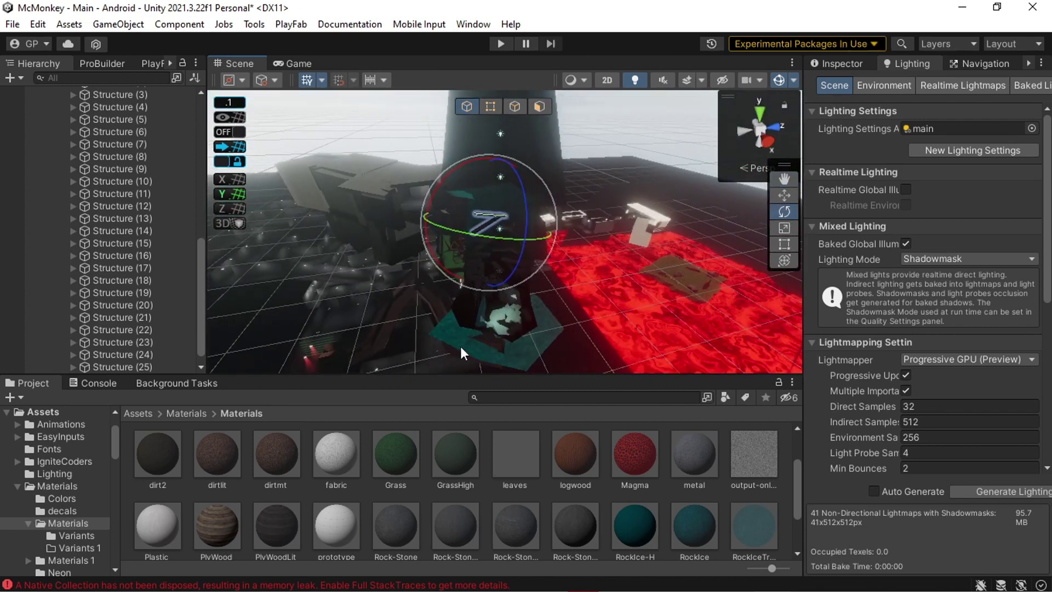
# Step: Duplicate the wooden plank structure in the FrostBurn shaft and reposition the copy away from the original
pyautogui.moveTo(436, 157); pyautogui.dragTo(390, 248, button='right')
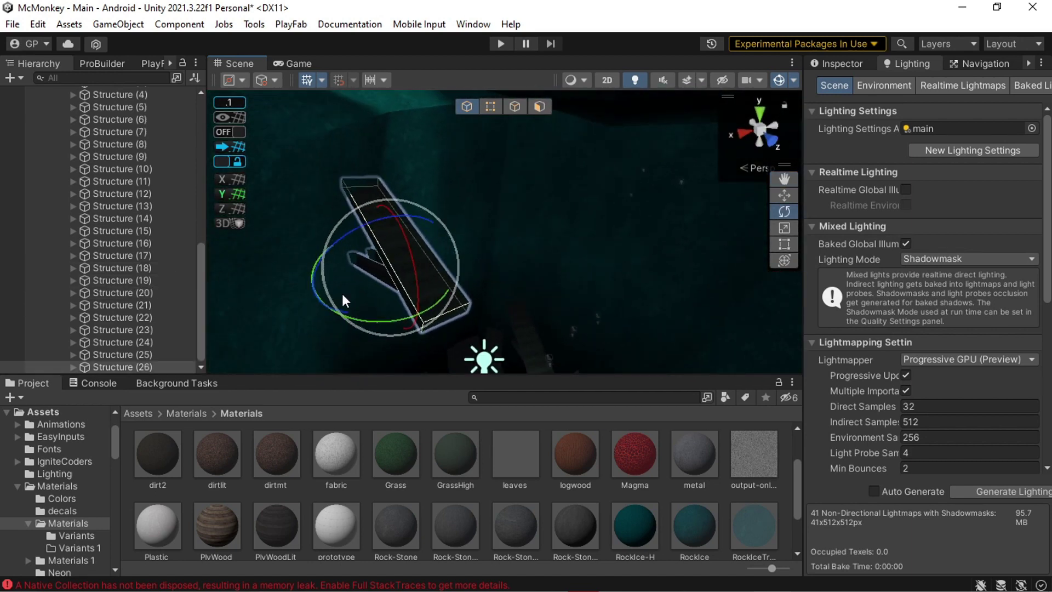
pyautogui.hotkey('ctrl', 'z')
pyautogui.hotkey('ctrl', 'z')
pyautogui.hotkey('ctrl', 'z')
pyautogui.hotkey('ctrl', 'z')
pyautogui.hotkey('ctrl', 'z')
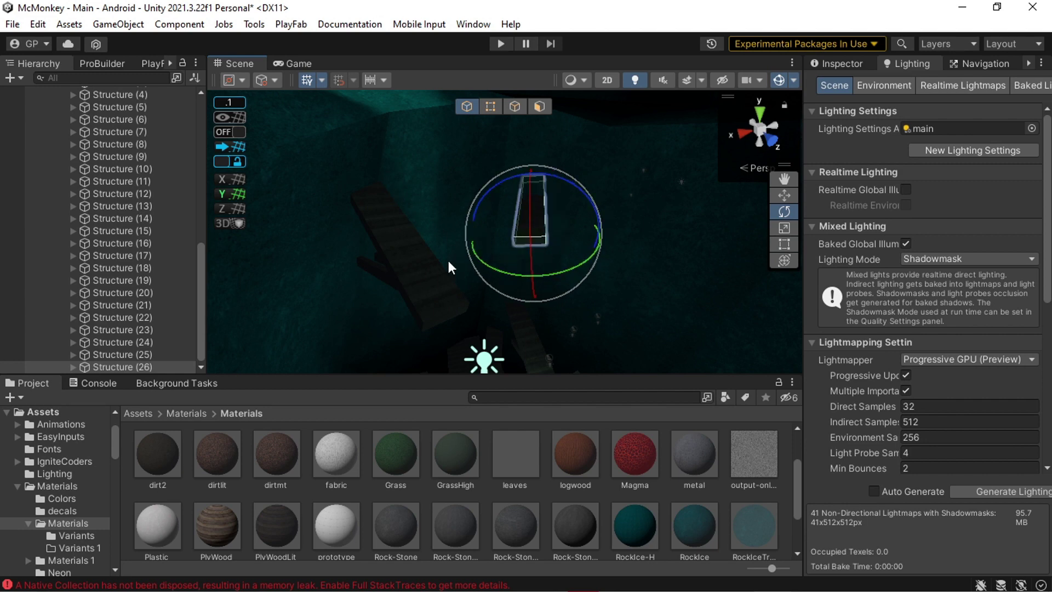
pyautogui.moveTo(448, 267)
pyautogui.keyDown('alt'); pyautogui.mouseDown()
pyautogui.moveTo(348, 282)
pyautogui.moveTo(456, 275)
pyautogui.mouseUp(); pyautogui.keyUp('alt')
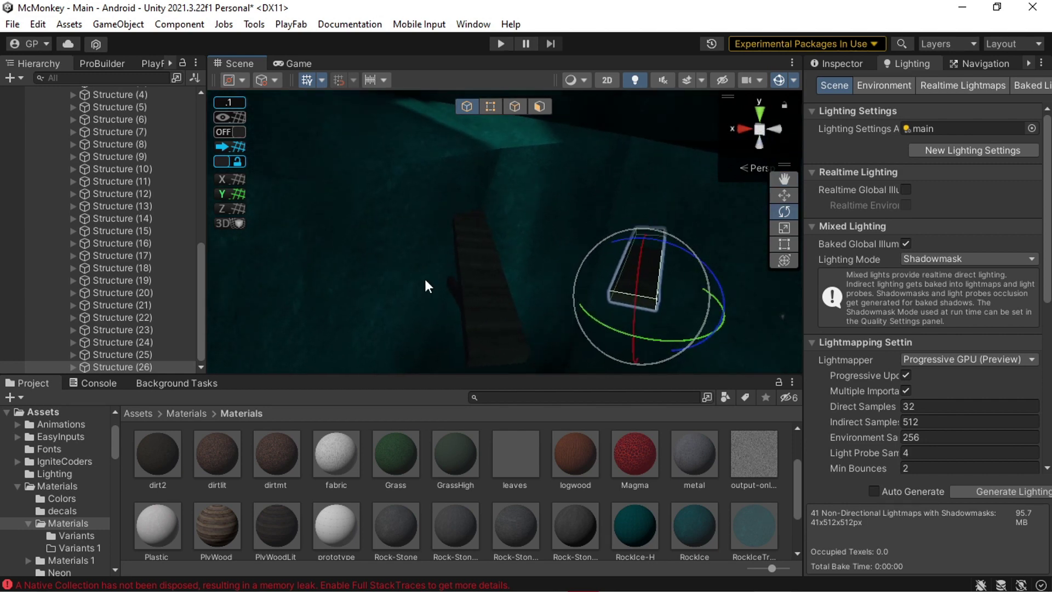
pyautogui.keyDown('alt'); pyautogui.moveTo(663, 253); pyautogui.dragTo(531, 378); pyautogui.keyUp('alt')
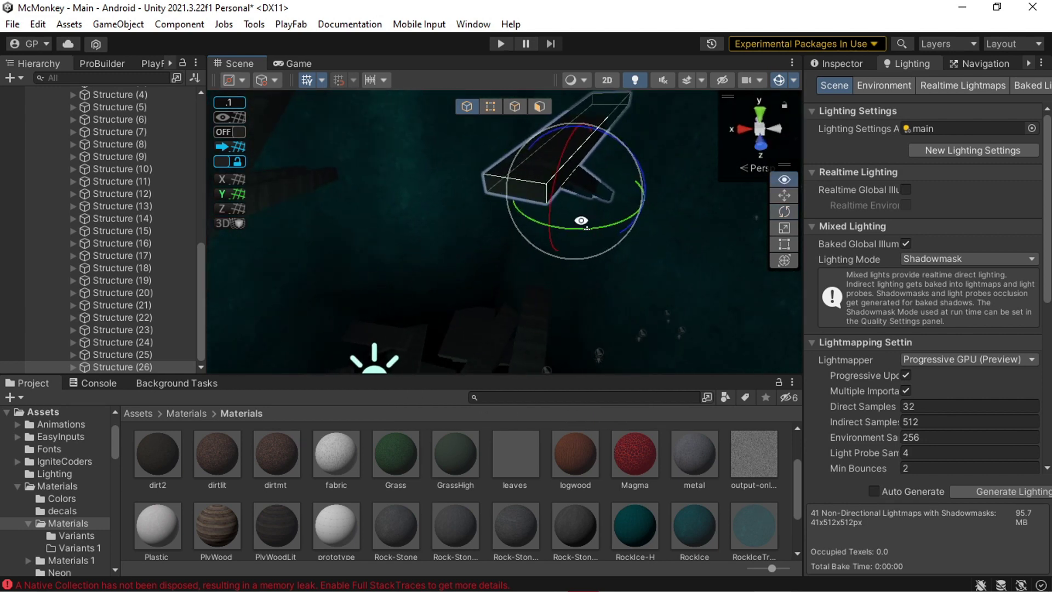
pyautogui.keyDown('alt'); pyautogui.moveTo(581, 221); pyautogui.dragTo(557, 277); pyautogui.keyUp('alt')
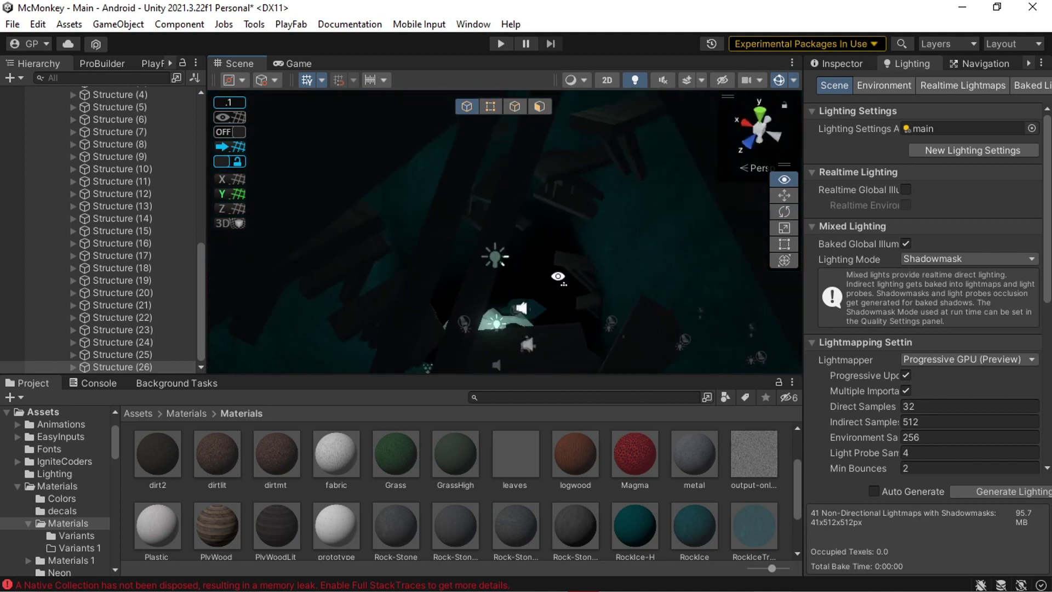
# Step: Examine the lit ice floor of the FrostBurn shaft and collapse the map's Details group in the hierarchy
pyautogui.press('w')
pyautogui.moveTo(558, 276); pyautogui.dragTo(411, 113, button='right')
pyautogui.moveTo(498, 222); pyautogui.dragTo(372, 371, button='right')
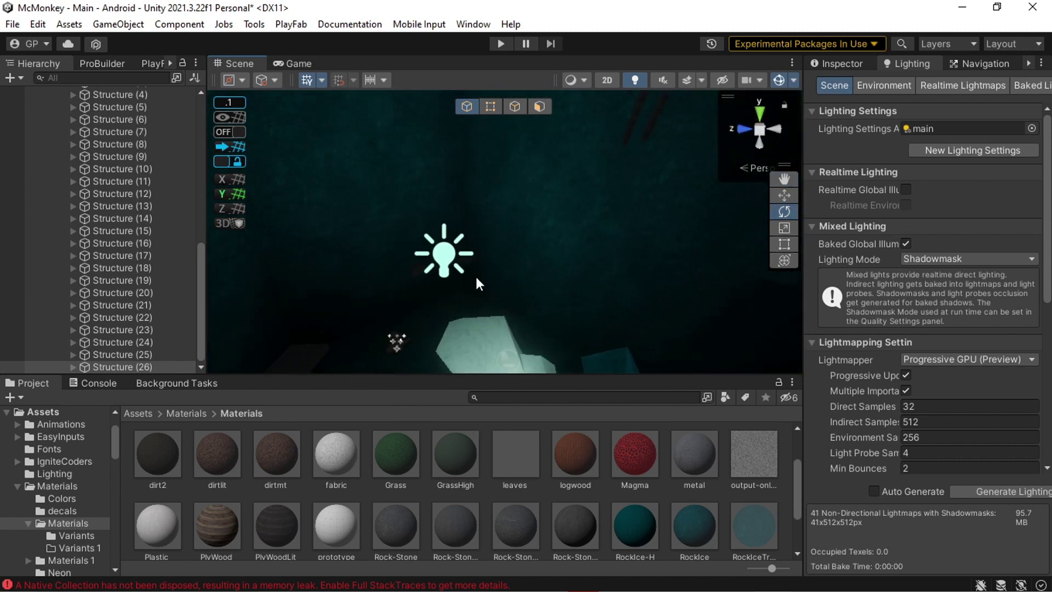
pyautogui.scroll(5, 84, 236)
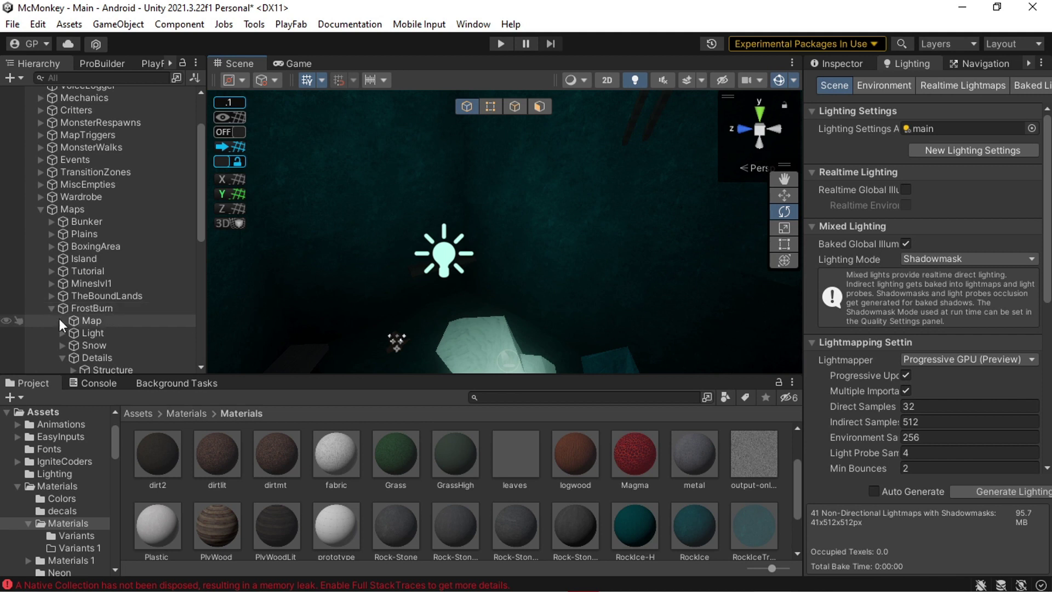
pyautogui.click(62, 357)
pyautogui.click(84, 345)
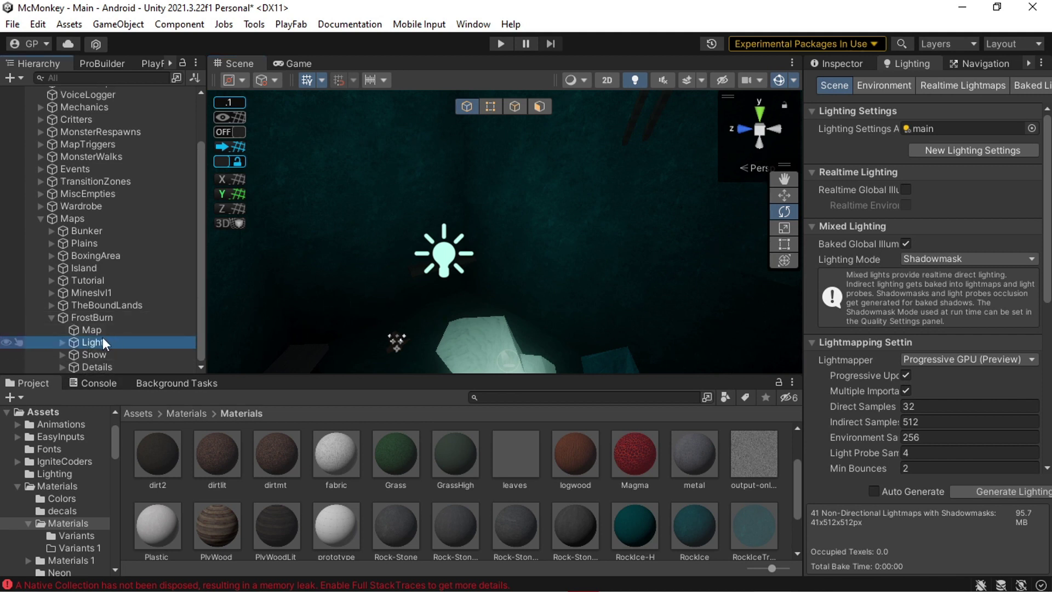
pyautogui.scroll(3, 100, 307)
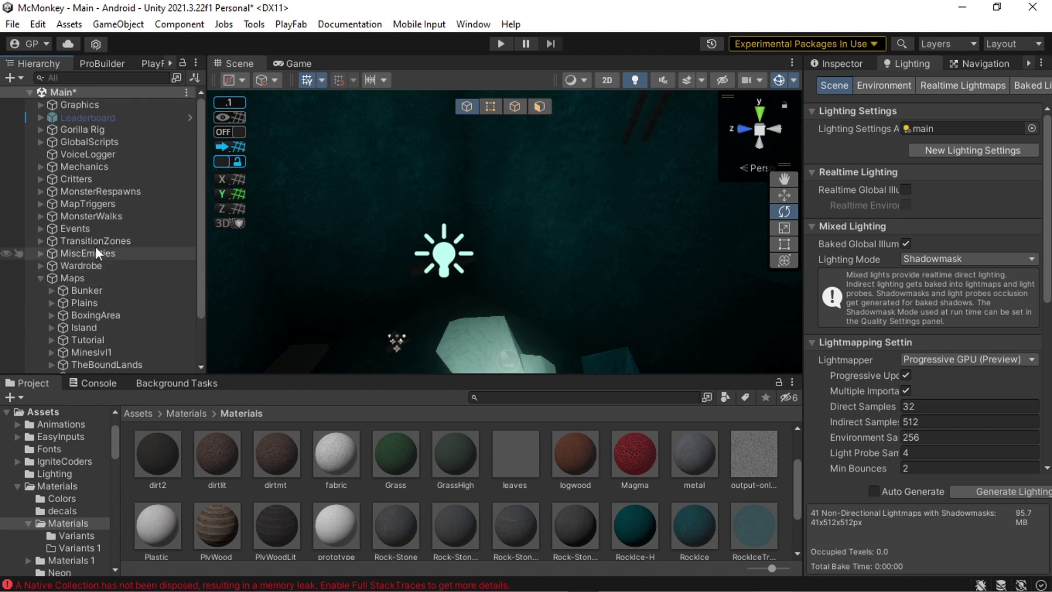
pyautogui.moveTo(656, 269); pyautogui.dragTo(603, 313, button='right')
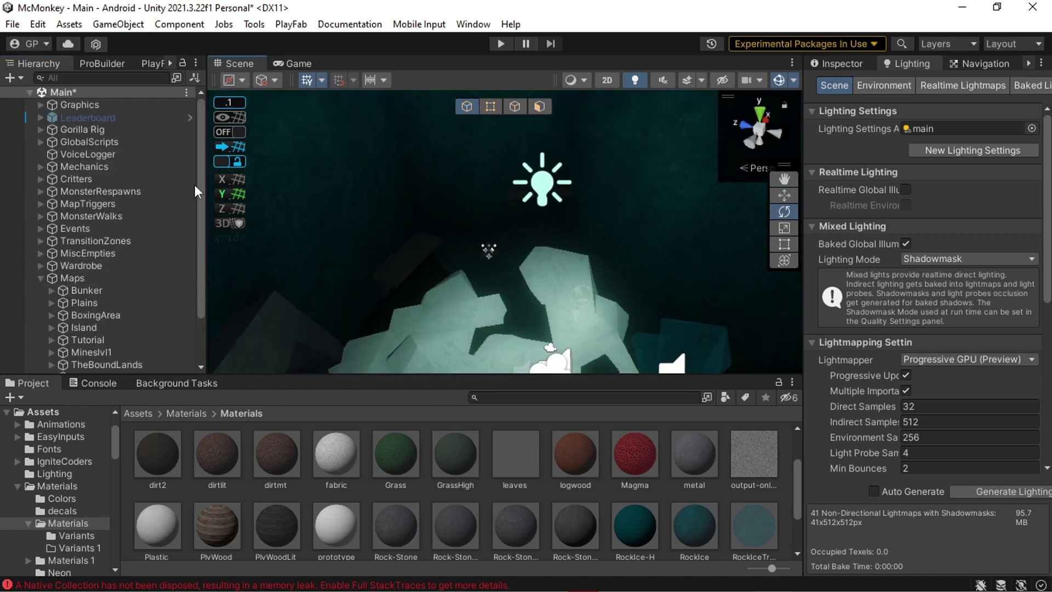
# Step: Expand the Gorilla Rig in the hierarchy and run the game while viewing the scene
pyautogui.click(41, 129)
pyautogui.click(52, 167)
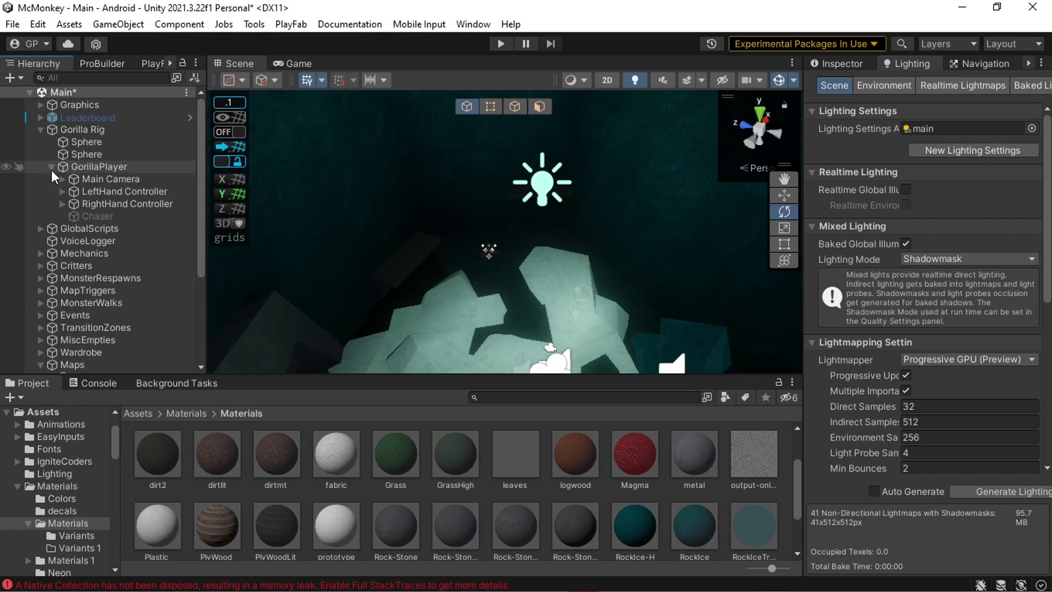
pyautogui.click(52, 166)
pyautogui.click(500, 43)
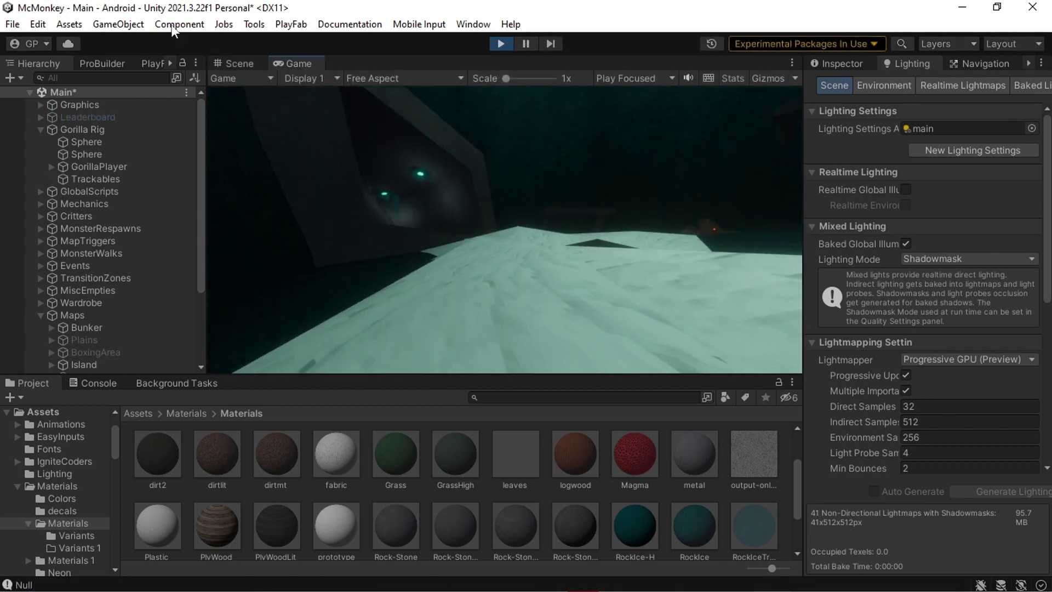
pyautogui.click(235, 64)
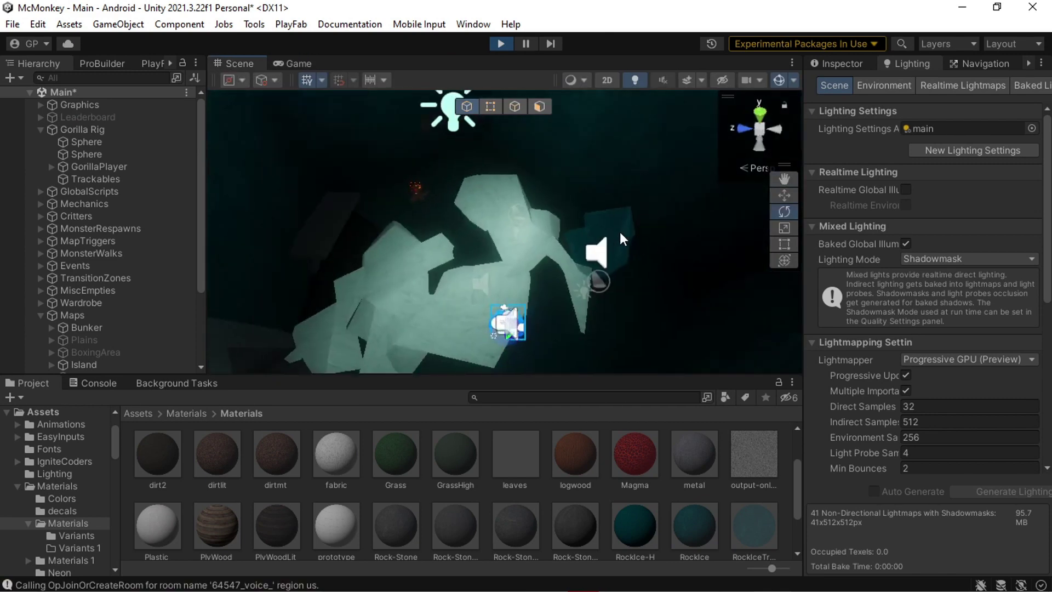
# Step: Set the Icicle's Eruption Percent to 15 in its Monkey Lava Floor script to trigger the lava
pyautogui.click(622, 243)
pyautogui.click(834, 65)
pyautogui.scroll(-6, 975, 275)
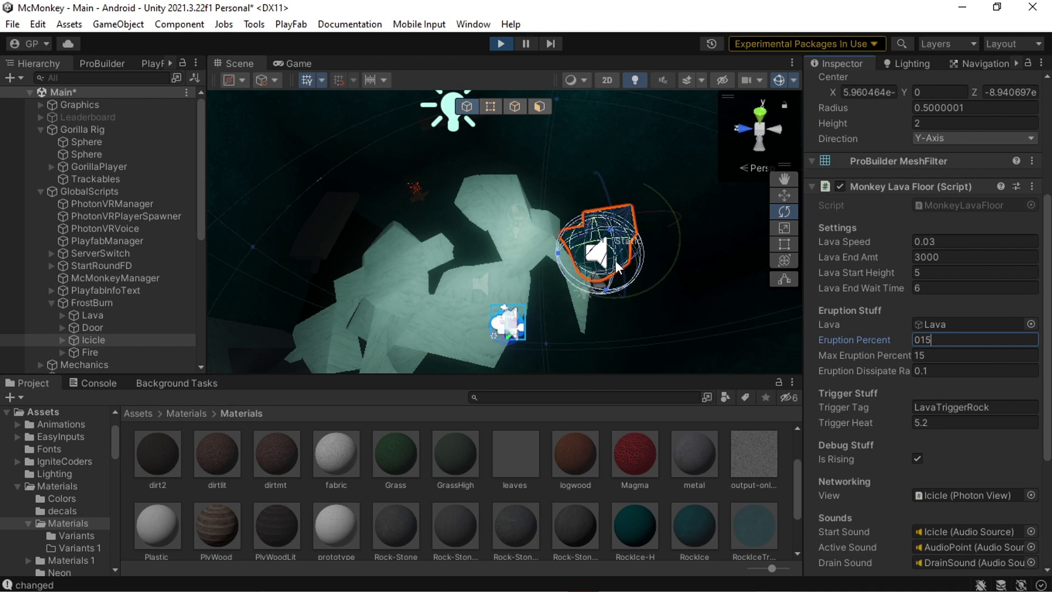
pyautogui.keyDown('alt'); pyautogui.moveTo(655, 258); pyautogui.dragTo(594, 298); pyautogui.keyUp('alt')
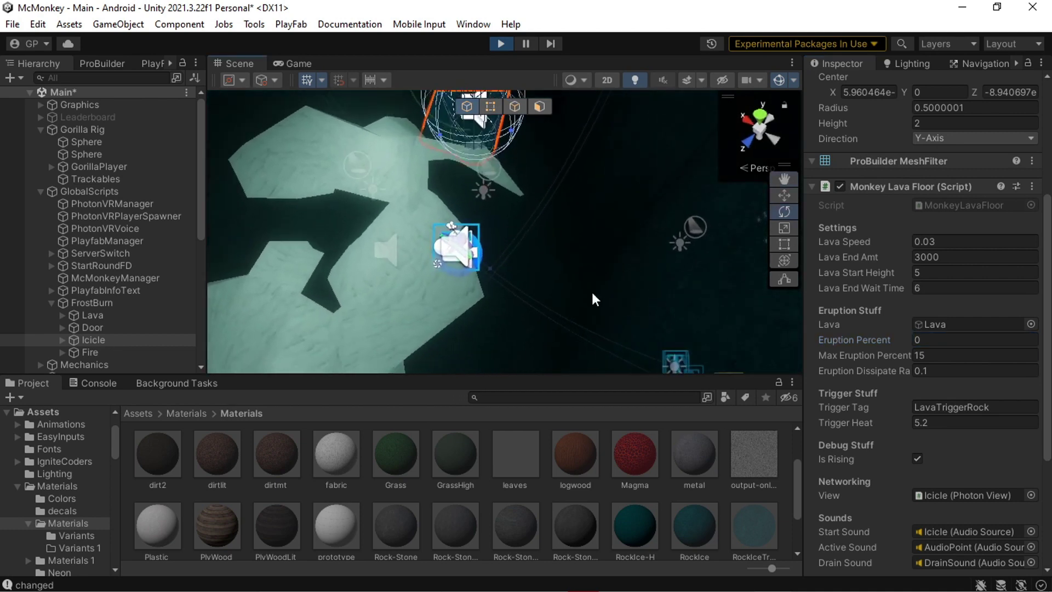
# Step: Hide the scene gizmos and move the player's RightHand Controller in play mode to pose the monkey's arm
pyautogui.doubleClick(79, 130)
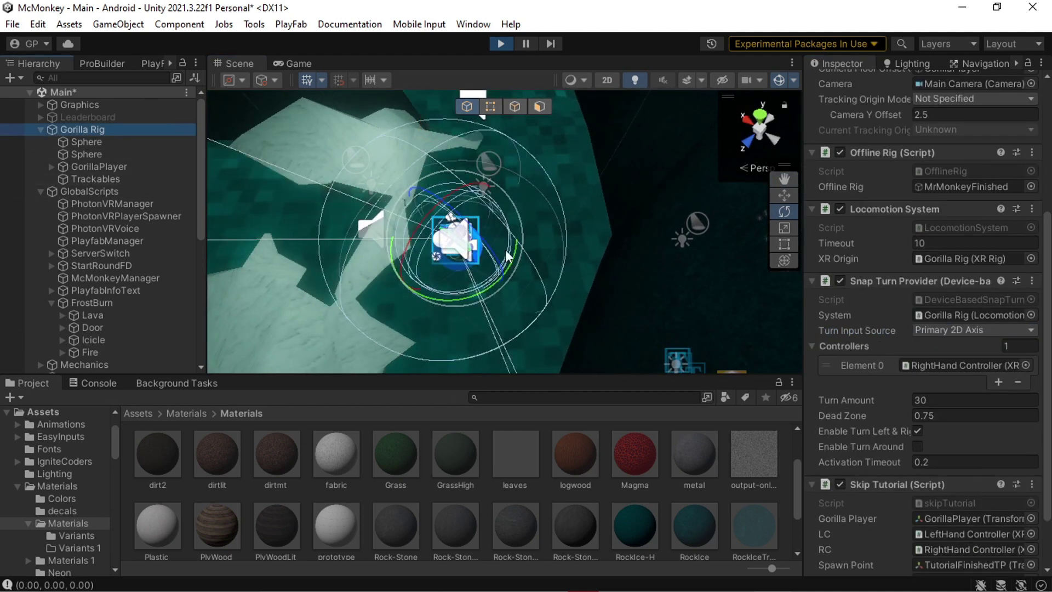
pyautogui.moveTo(460, 165); pyautogui.dragTo(389, 248, button='right')
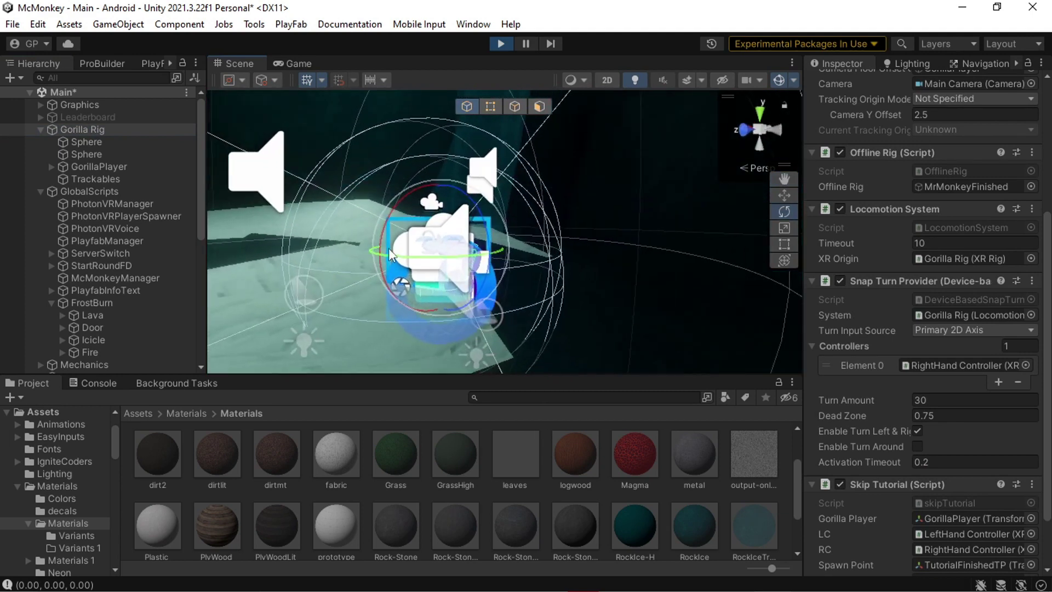
pyautogui.click(49, 166)
pyautogui.doubleClick(106, 203)
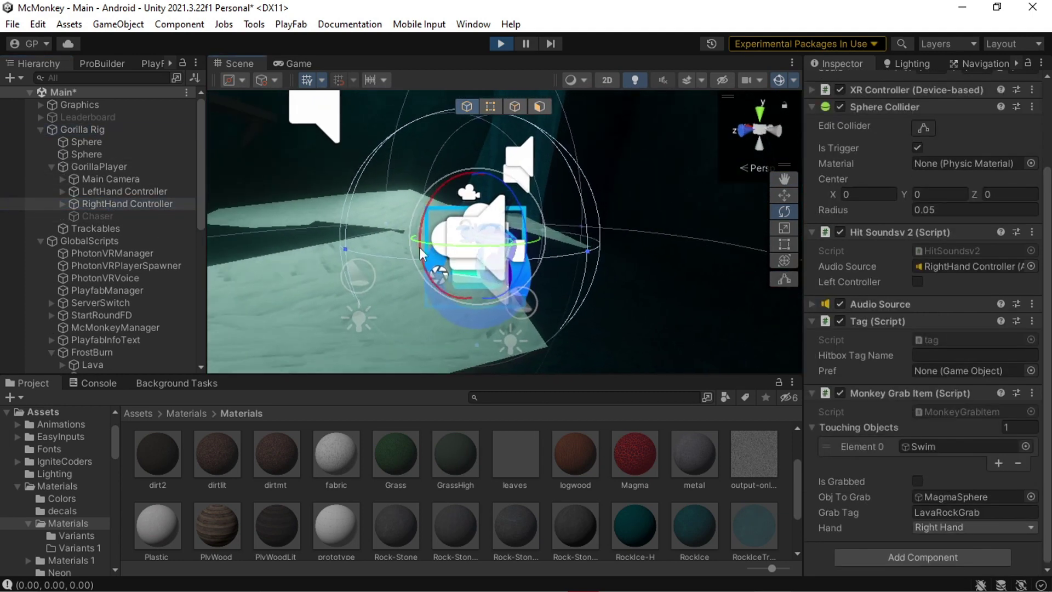
pyautogui.click(778, 82)
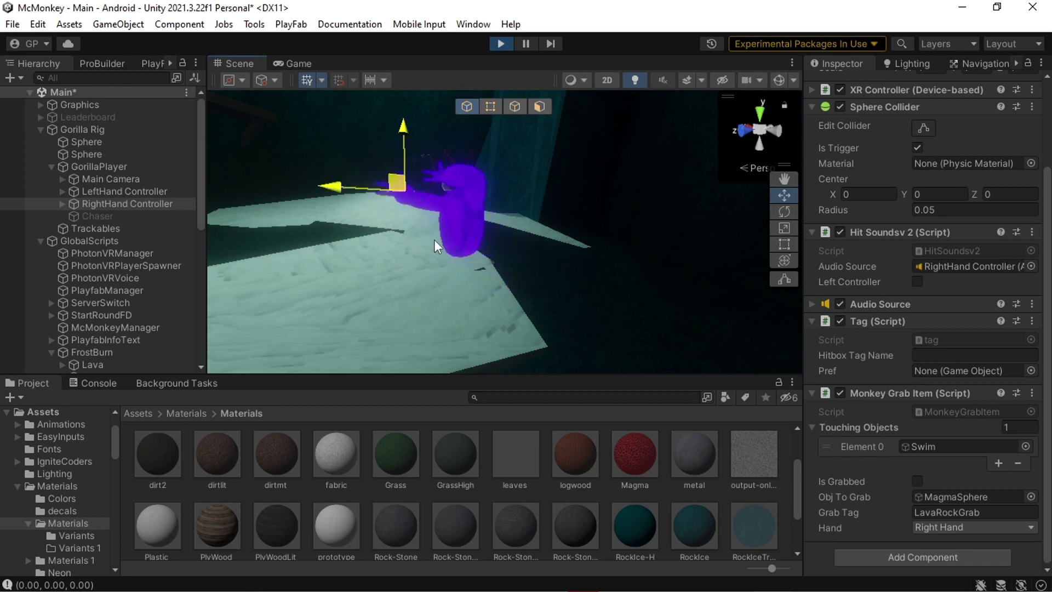
pyautogui.moveTo(435, 225); pyautogui.dragTo(526, 244, button='right')
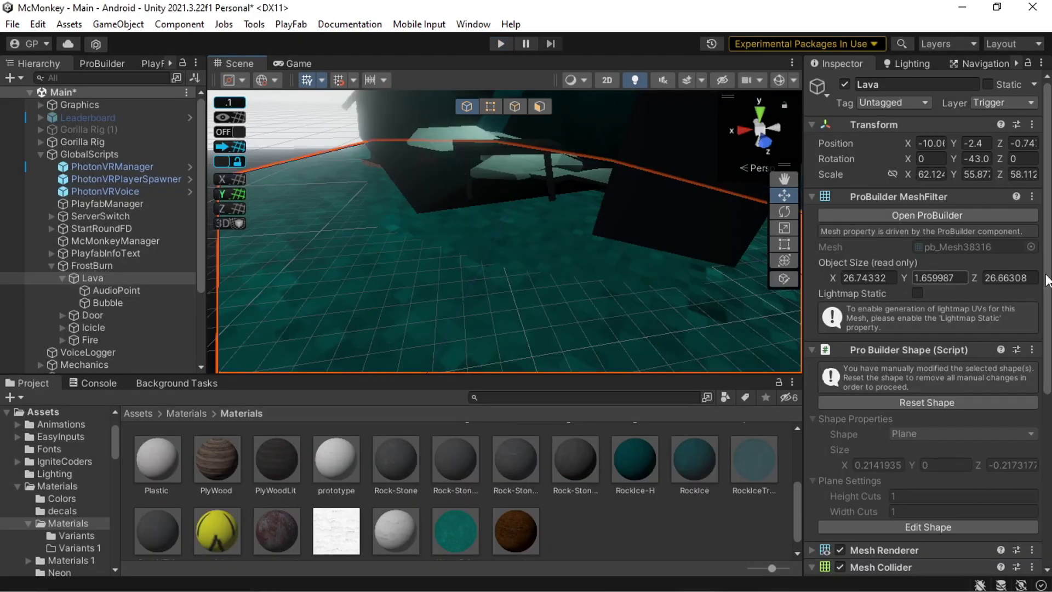
# Step: Review the Lava object's Mesh Collider and Teleport components and look up the FrostBurn shaft
pyautogui.scroll(-5, 972, 289)
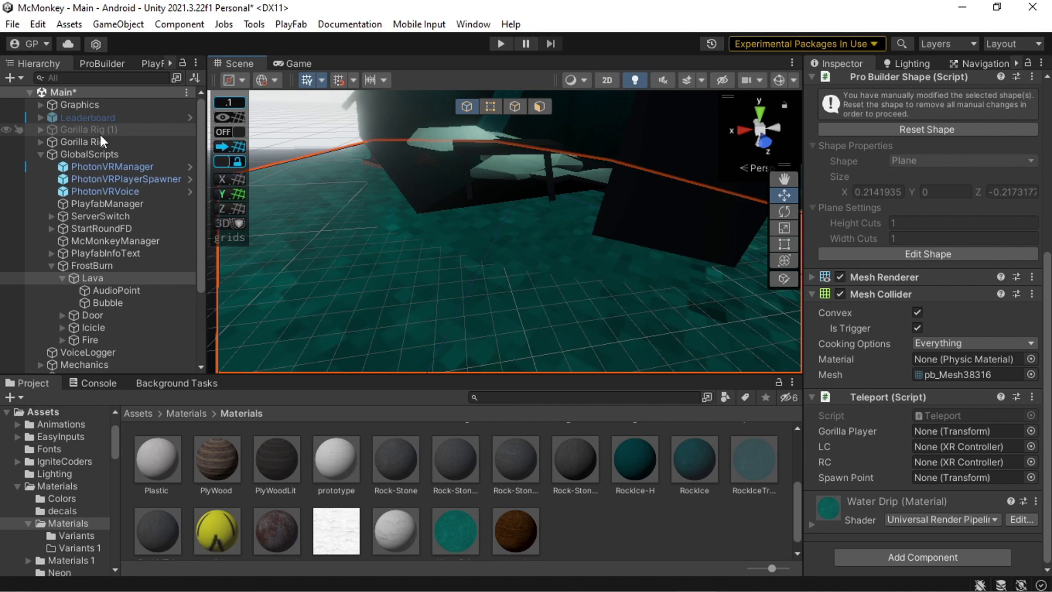
pyautogui.press('w')
pyautogui.moveTo(416, 159); pyautogui.dragTo(923, 179, button='right')
pyautogui.press('w')
pyautogui.press('w')
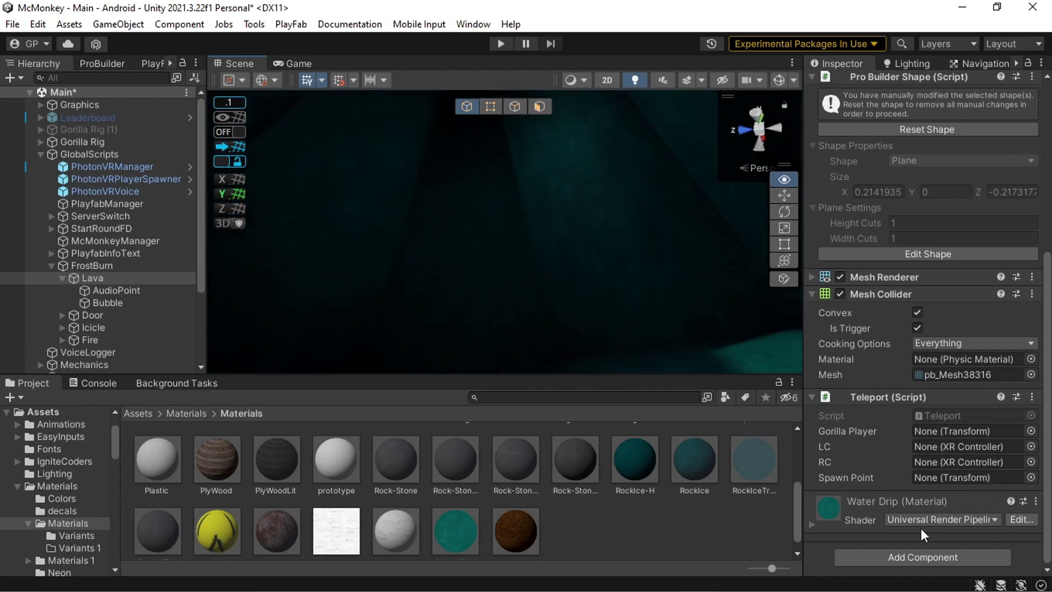
pyautogui.moveTo(920, 528)
pyautogui.mouseDown(button='right')
pyautogui.moveTo(885, 450)
pyautogui.moveTo(902, 465)
pyautogui.moveTo(906, 538)
pyautogui.mouseUp(button='right')
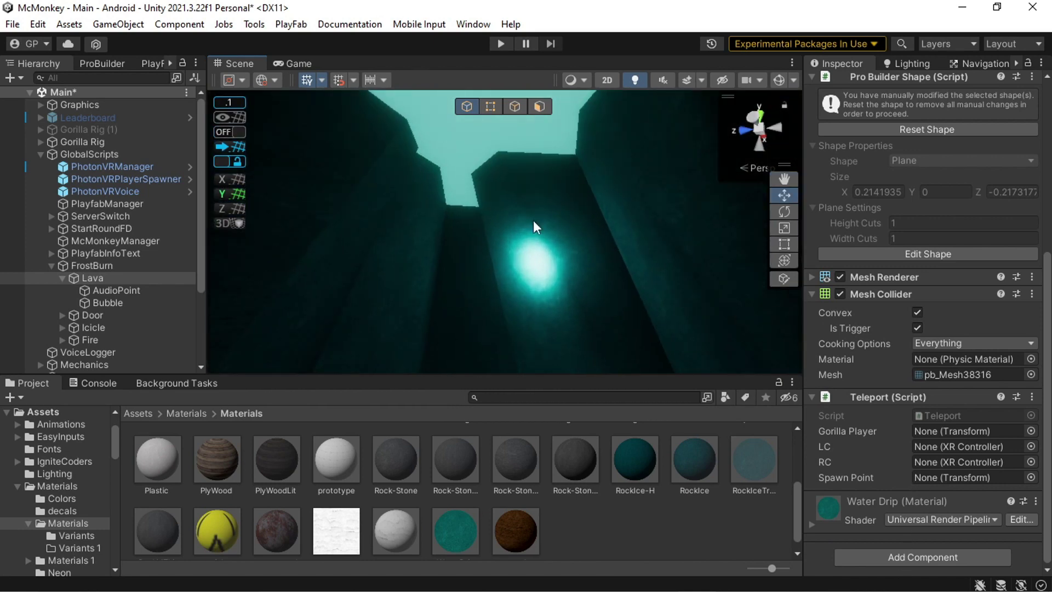
# Step: Examine the FrostBurn shaft's walls, opening and wooden structures from inside and from above the Lava plane
pyautogui.moveTo(630, 248); pyautogui.dragTo(461, 424, button='right')
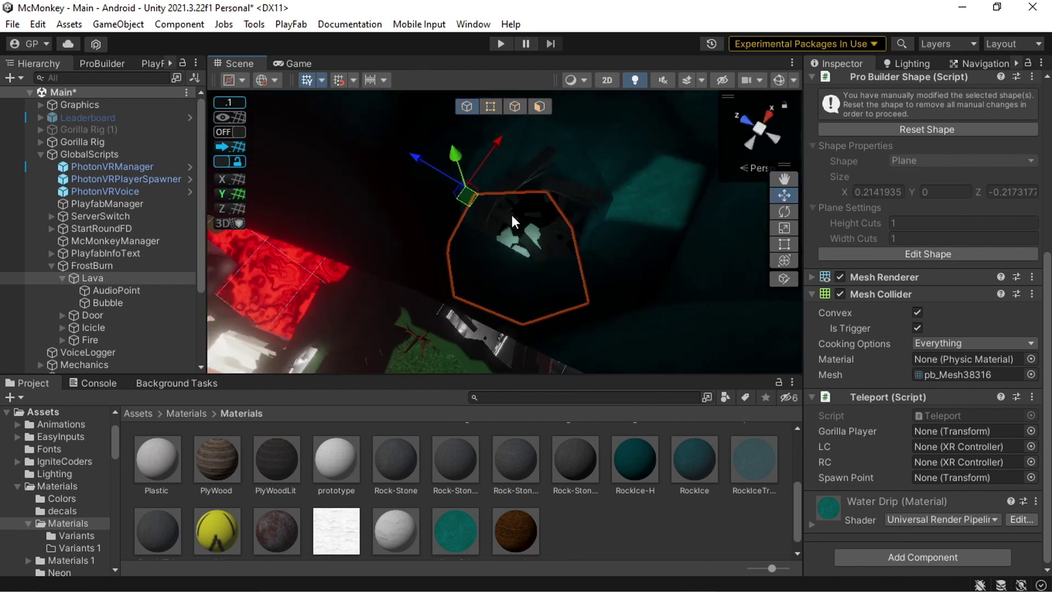
pyautogui.moveTo(511, 214); pyautogui.dragTo(560, 75, button='right')
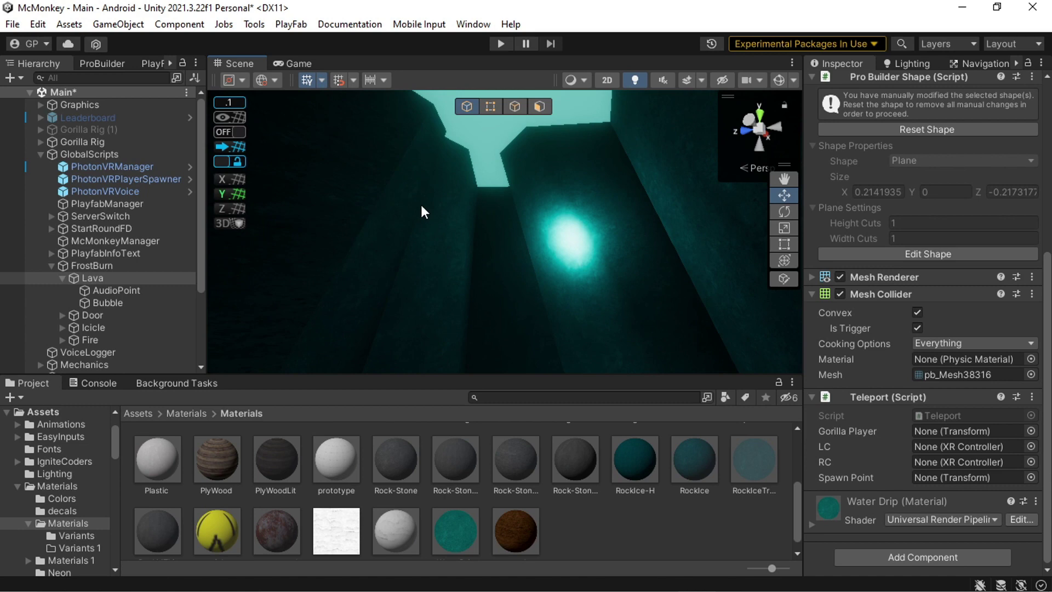
pyautogui.moveTo(429, 204); pyautogui.dragTo(193, 329, button='right')
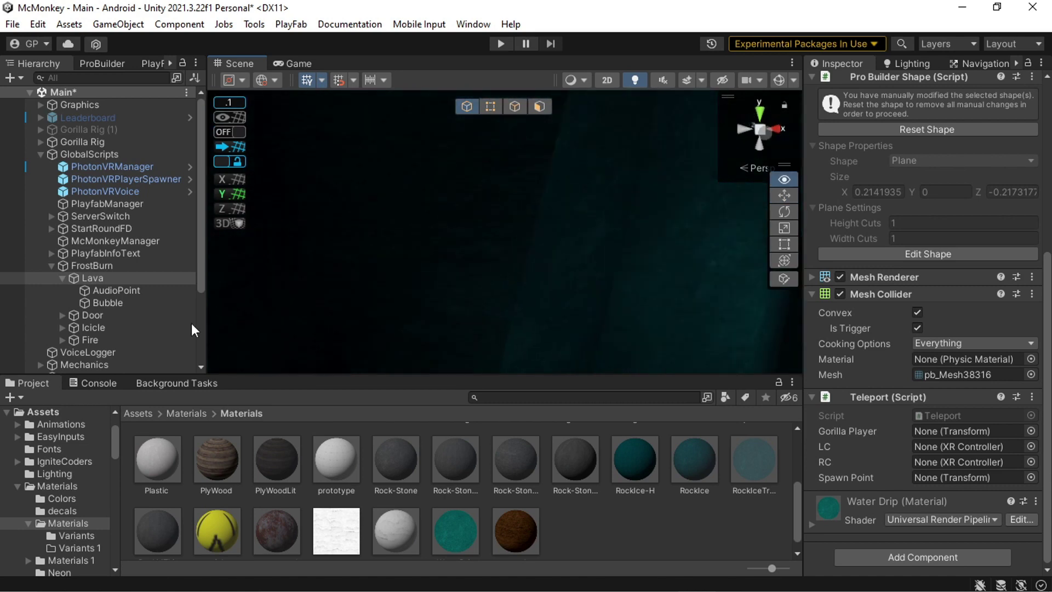
pyautogui.moveTo(504, 343); pyautogui.dragTo(58, 470, button='right')
pyautogui.moveTo(603, 189); pyautogui.dragTo(575, 254, button='right')
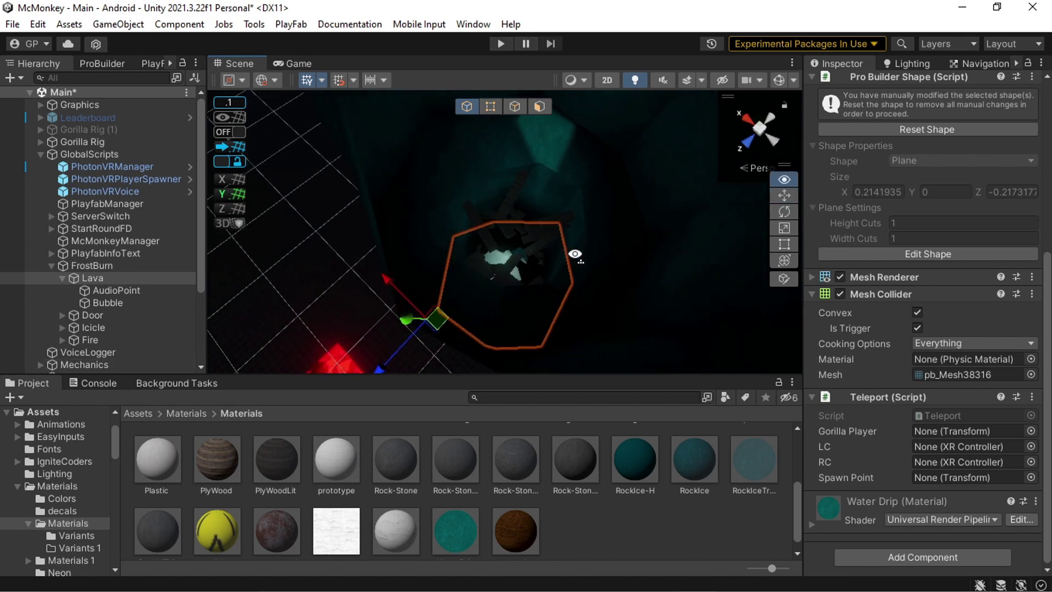
pyautogui.moveTo(459, 303); pyautogui.dragTo(522, 212, button='right')
pyautogui.moveTo(414, 265); pyautogui.dragTo(197, 273, button='right')
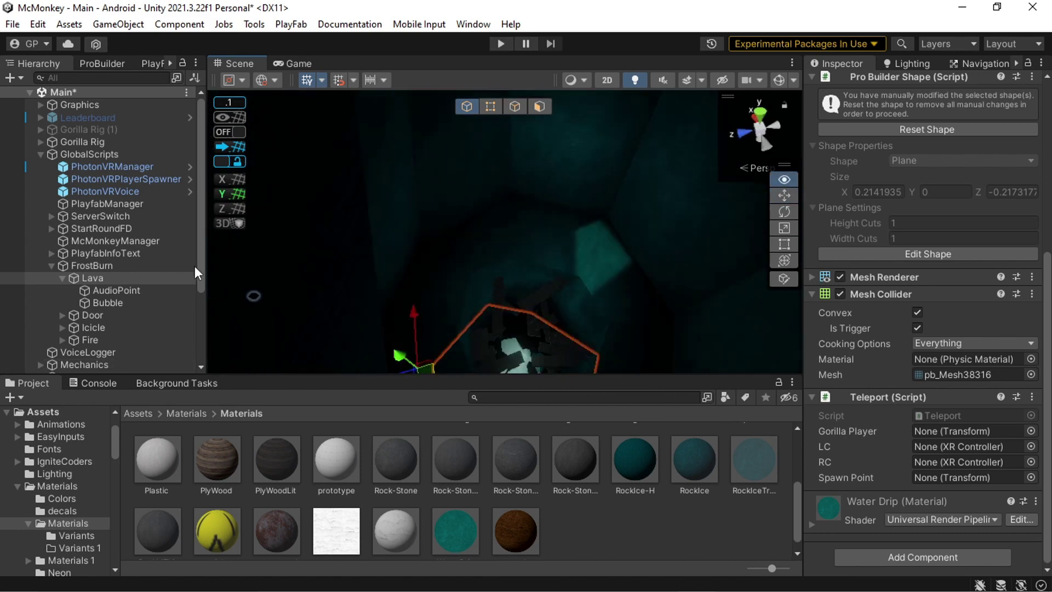
pyautogui.moveTo(493, 230); pyautogui.dragTo(603, 208, button='right')
# Step: Create an empty child object under FrostBurn and name it RespawnPoint
pyautogui.scroll(-2, 93, 296)
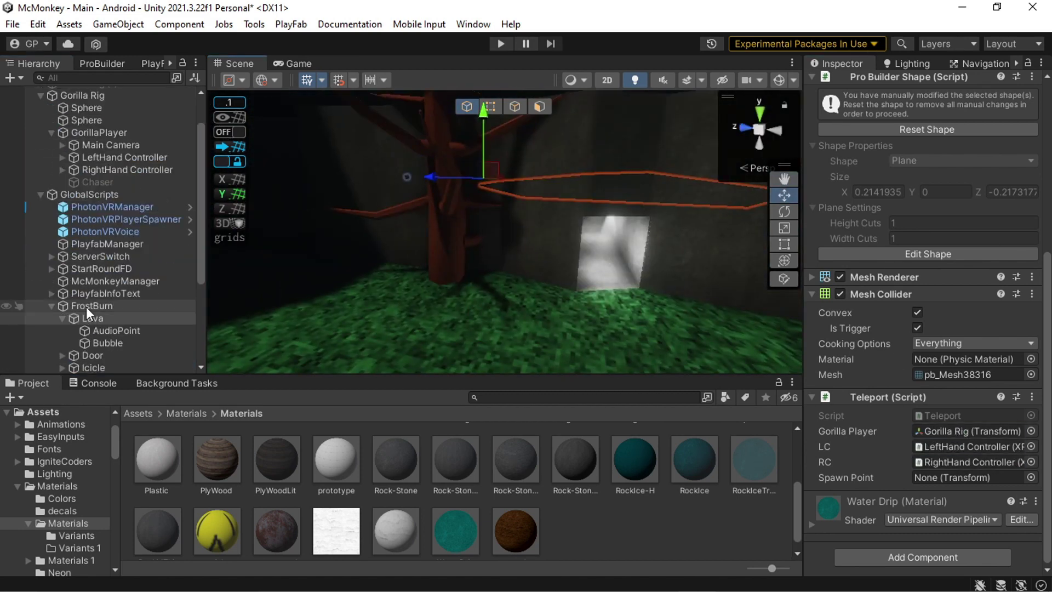
pyautogui.rightClick(87, 308)
pyautogui.click(123, 211)
pyautogui.write('RespawnPoint')
# Step: Move RespawnPoint next to the small lit opening in the grassy pit's wall, about X -19.35, Y -0.91, Z 0.53
pyautogui.moveTo(746, 246); pyautogui.dragTo(630, 180, button='right')
pyautogui.moveTo(575, 175); pyautogui.dragTo(467, 188)
pyautogui.moveTo(468, 188); pyautogui.dragTo(417, 220, button='right')
pyautogui.moveTo(378, 217); pyautogui.dragTo(482, 247)
pyautogui.moveTo(483, 247); pyautogui.dragTo(439, 193, button='right')
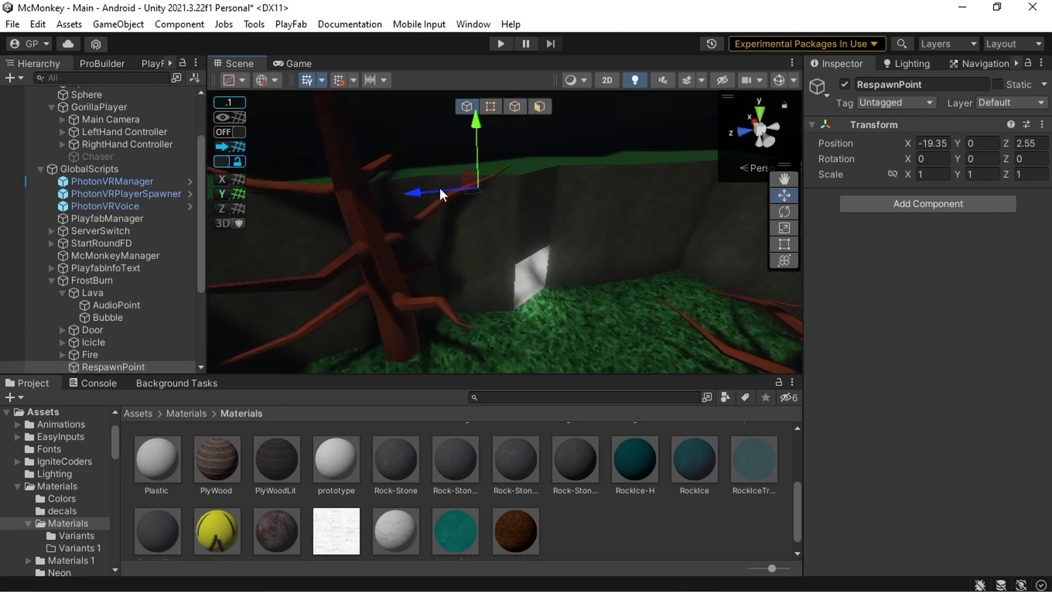
pyautogui.moveTo(439, 189); pyautogui.dragTo(515, 183)
pyautogui.moveTo(515, 183); pyautogui.dragTo(479, 244, button='right')
# Step: Assign RespawnPoint as the Spawn Point in the Lava object's Teleport script
pyautogui.click(93, 292)
pyautogui.scroll(-5, 1010, 450)
pyautogui.moveTo(113, 366); pyautogui.dragTo(968, 478)
pyautogui.moveTo(704, 323); pyautogui.dragTo(755, 301, button='right')
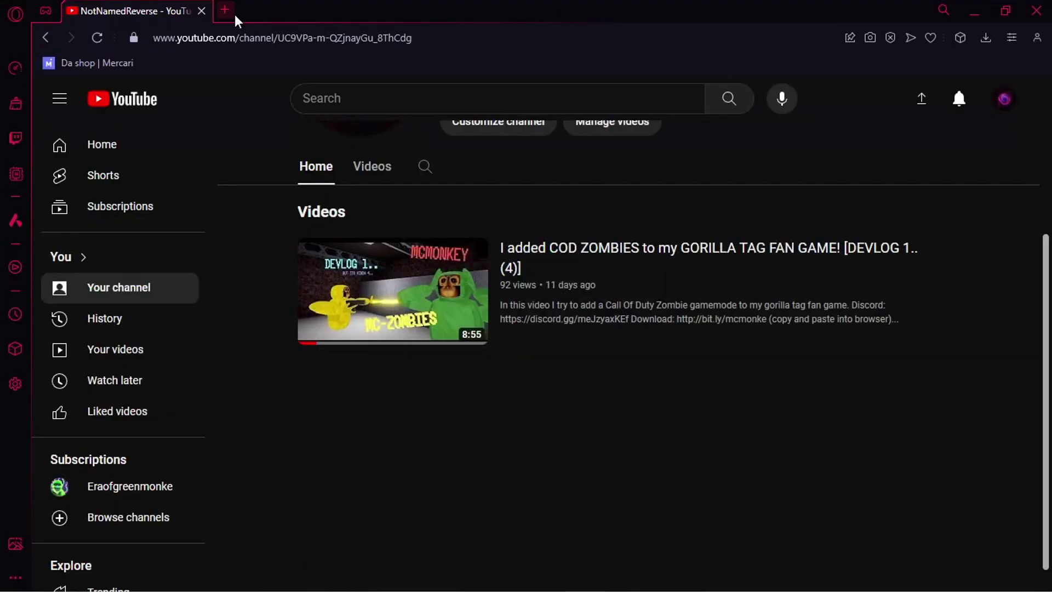
# Step: Switch to the web browser, search for "ice break sound effect" and open Pixabay's ice sound effects page
pyautogui.click(234, 15)
pyautogui.write('ice break sound effect')
pyautogui.press('Return')
pyautogui.click(217, 265)
# Step: Preview Pixabay's ice sounds, including Ice break and Crack and Crunch, and download an ice-cracking effect
pyautogui.click(82, 382)
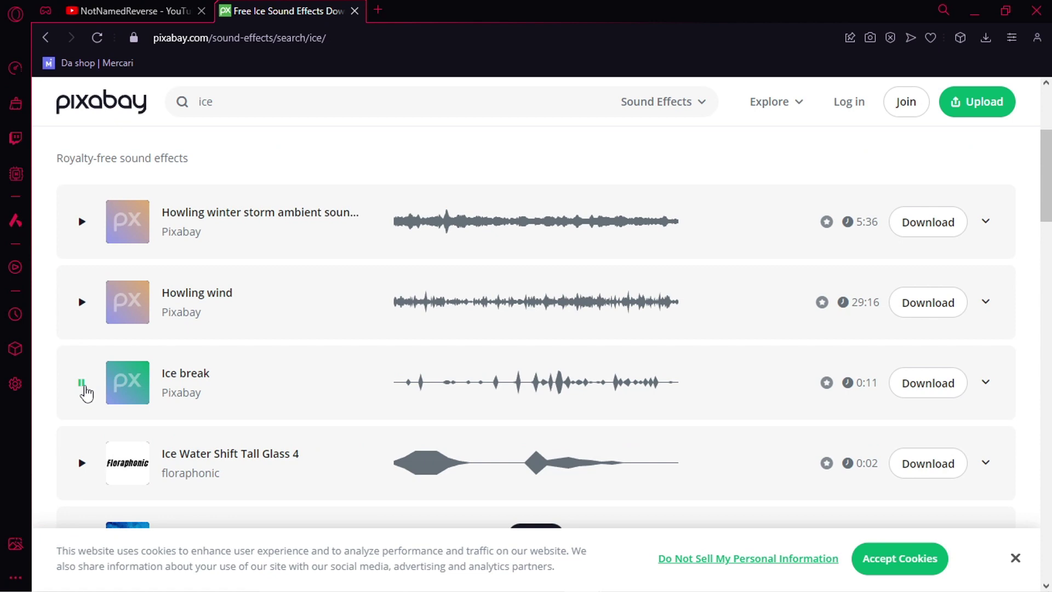
pyautogui.scroll(-1, 86, 392)
pyautogui.click(85, 387)
pyautogui.scroll(-5, 80, 299)
pyautogui.click(80, 299)
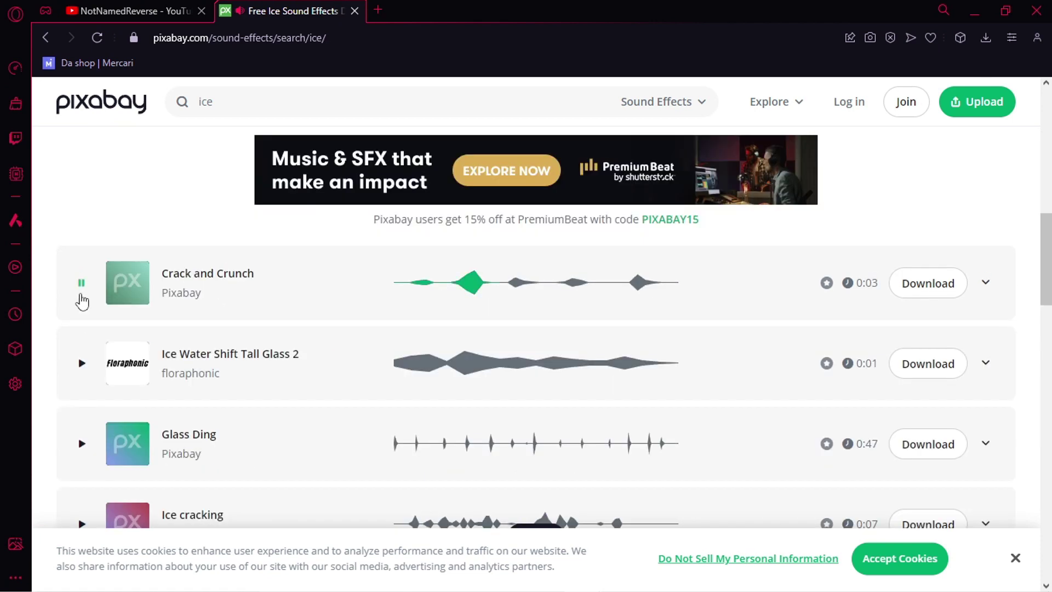
pyautogui.scroll(-2, 74, 297)
pyautogui.scroll(-5, 82, 375)
pyautogui.click(80, 384)
pyautogui.click(928, 296)
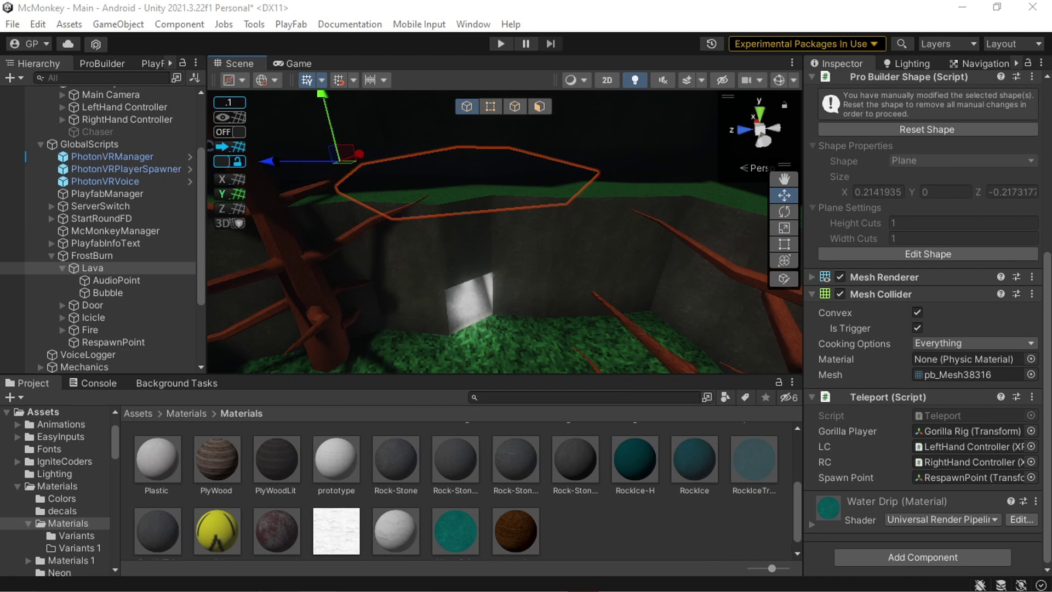
# Step: Switch back to Unity and open the Sounds/SFx/FloorIsLava asset folder to hold the downloaded sound
pyautogui.click(138, 413)
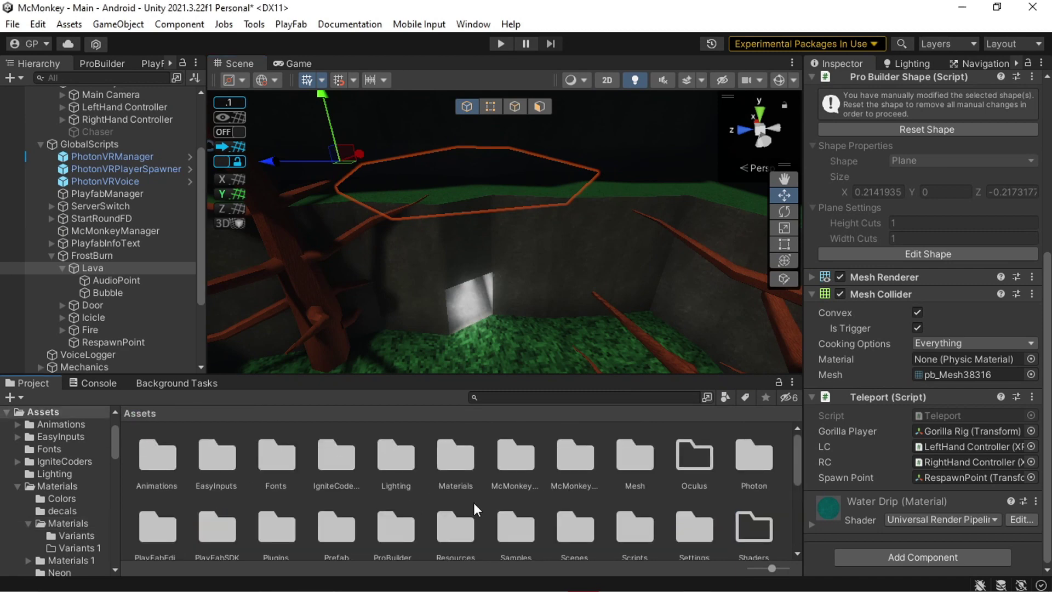
pyautogui.scroll(-1, 473, 501)
pyautogui.doubleClick(634, 482)
pyautogui.click(138, 413)
pyautogui.scroll(-2, 321, 492)
pyautogui.doubleClick(215, 493)
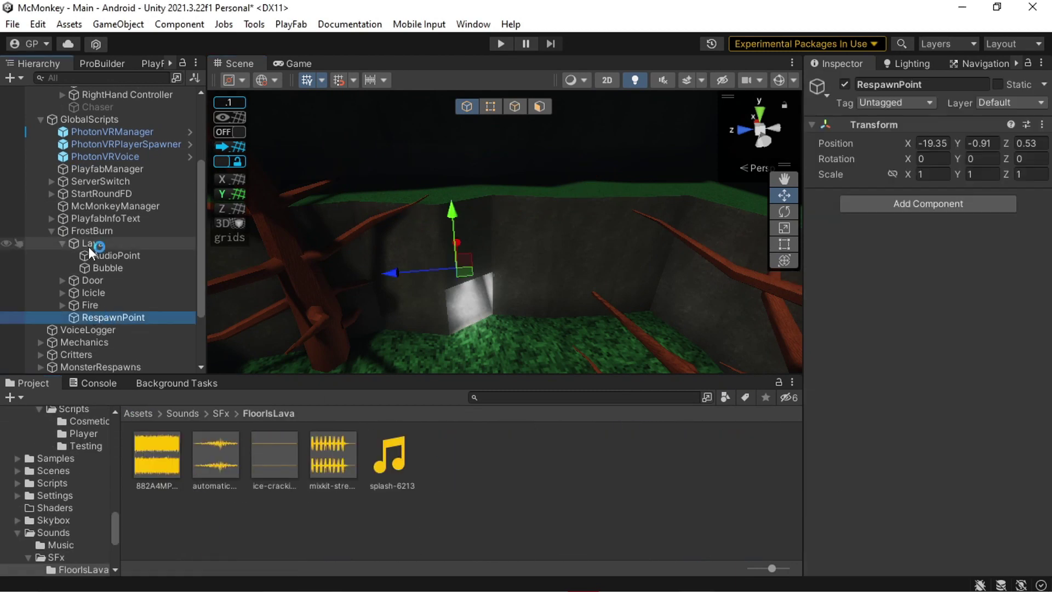
# Step: Create a new tag named Lava and assign it to the Lava object
pyautogui.click(90, 243)
pyautogui.click(871, 100)
pyautogui.click(900, 577)
pyautogui.click(1009, 480)
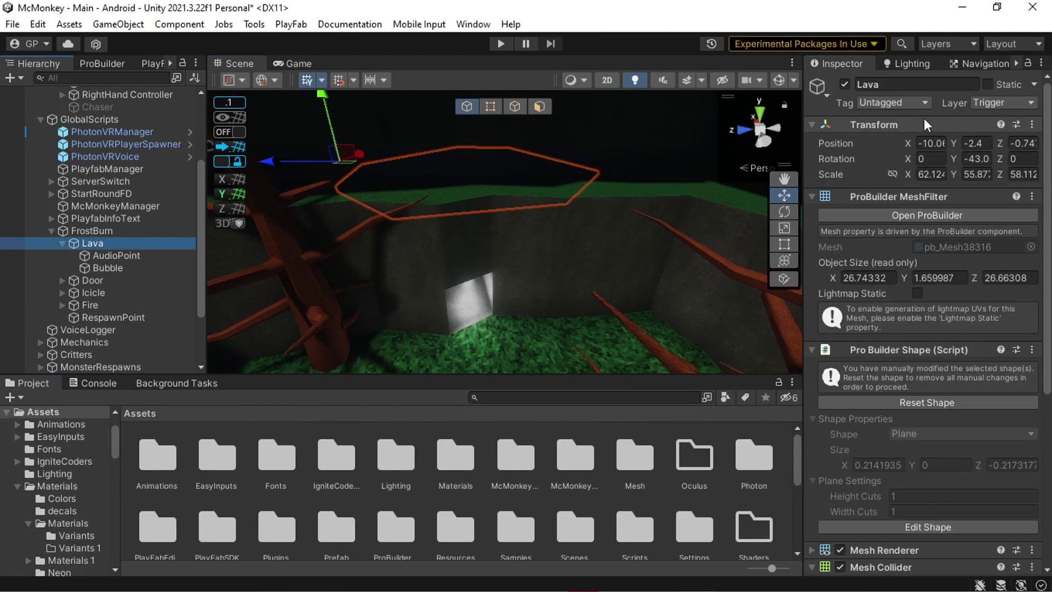
# Step: Open the McMonkeyManager script, dismiss the editor notifications and add a lava array to the Hitsounds AudioClip declaration
pyautogui.click(121, 206)
pyautogui.doubleClick(926, 216)
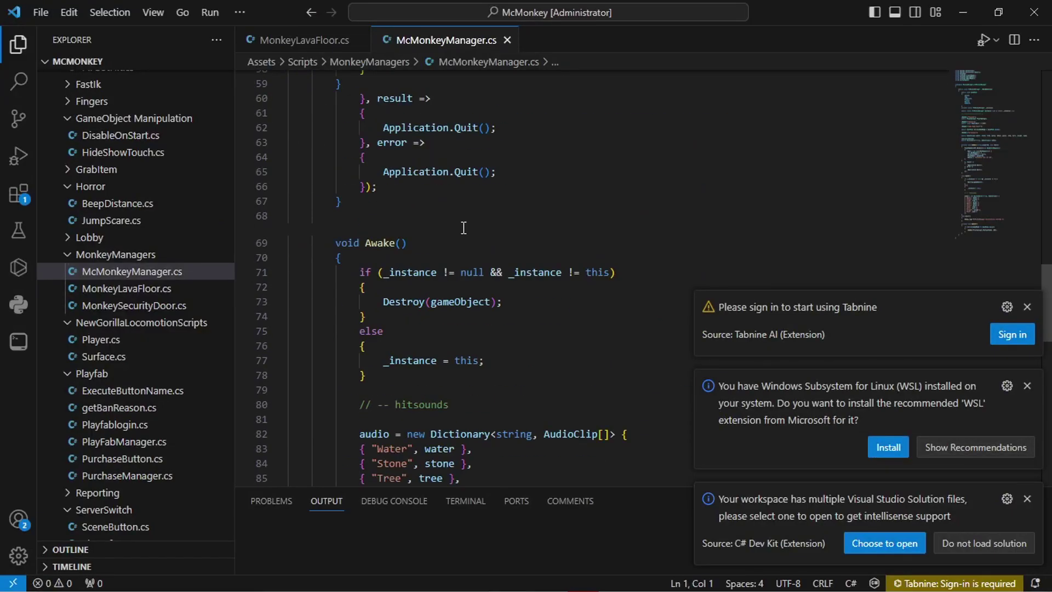
pyautogui.scroll(10, 462, 226)
pyautogui.click(1025, 495)
pyautogui.click(1025, 488)
pyautogui.click(1025, 512)
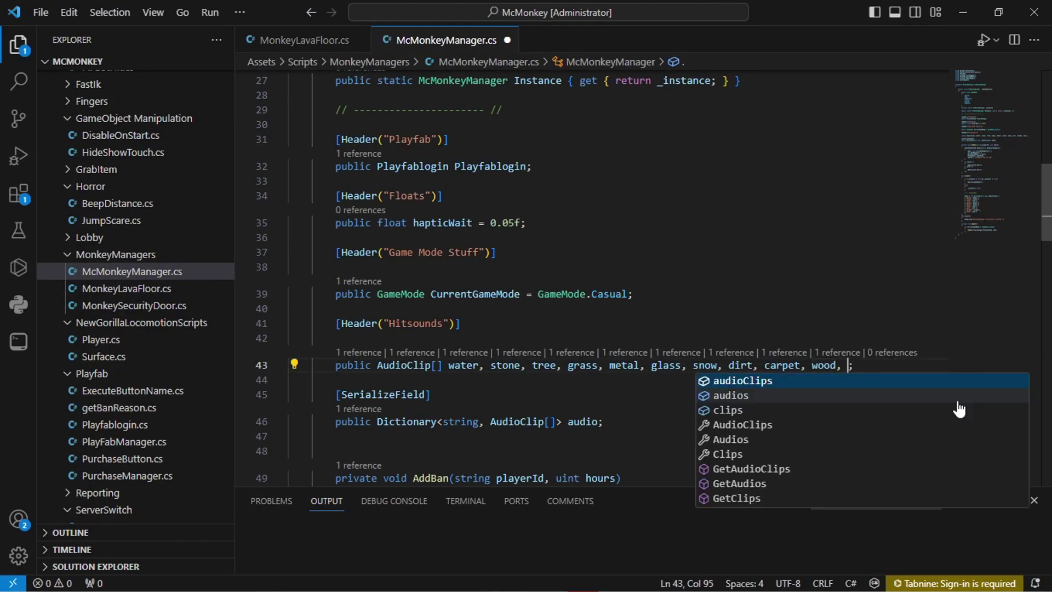
pyautogui.scroll(4, 959, 411)
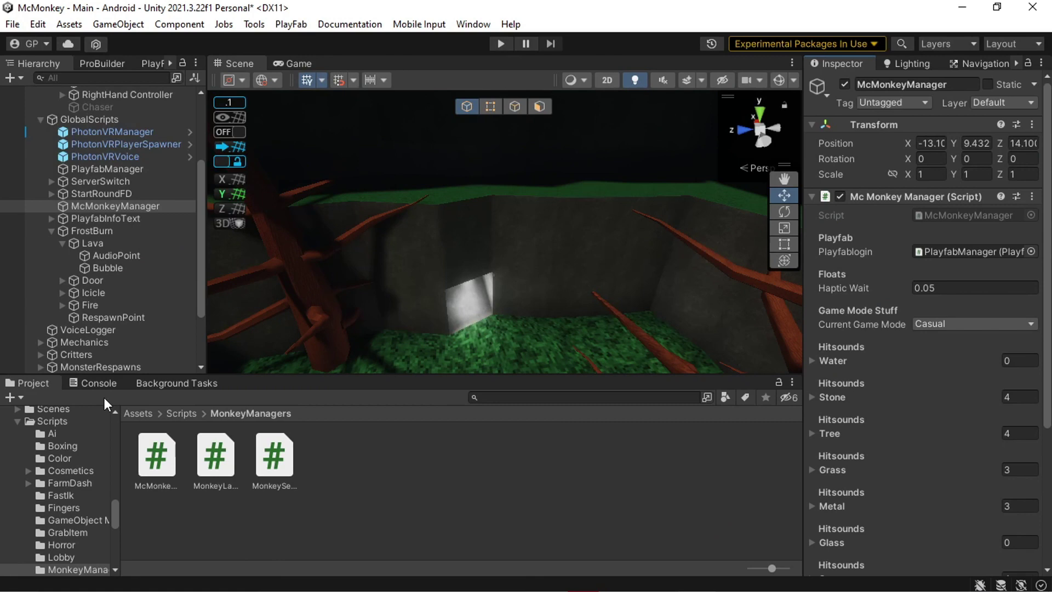
# Step: Add a sound clip from the FloorIsLava folder to McMonkeyManager's Lava hitsounds
pyautogui.doubleClick(216, 455)
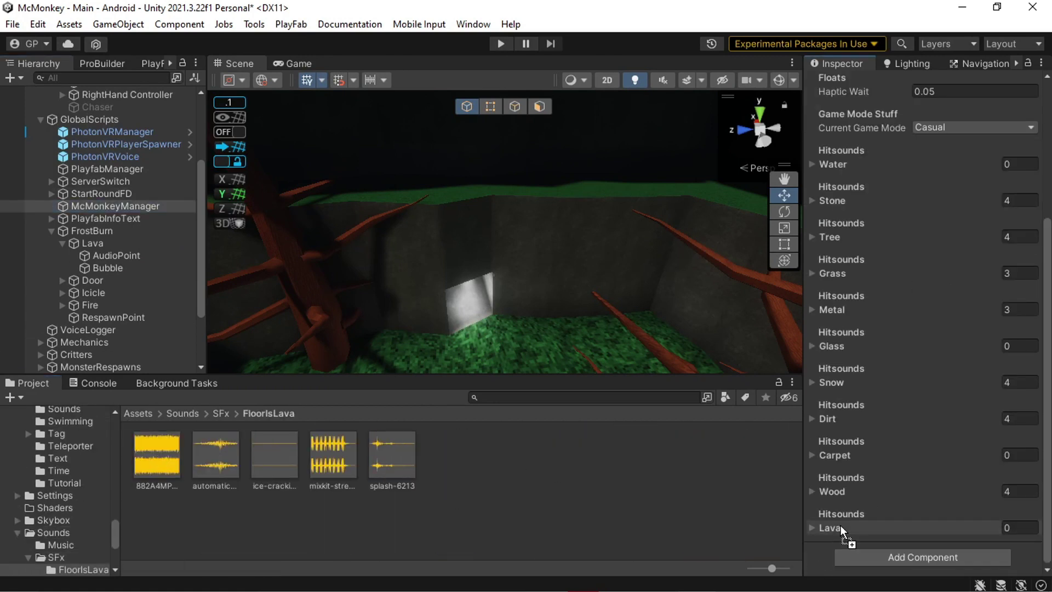
pyautogui.moveTo(842, 530); pyautogui.dragTo(841, 529)
# Step: Run the game, enable Is Rising on the Icicle and move GorillaPlayer down into the lava to test the teleport
pyautogui.click(501, 43)
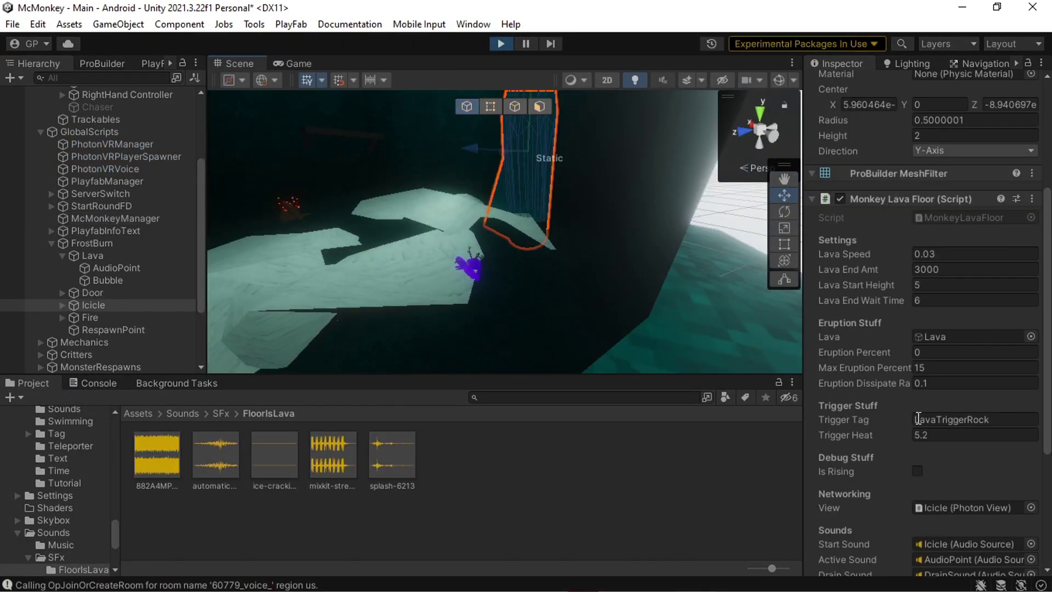
pyautogui.moveTo(482, 277); pyautogui.dragTo(439, 291, button='right')
pyautogui.click(98, 383)
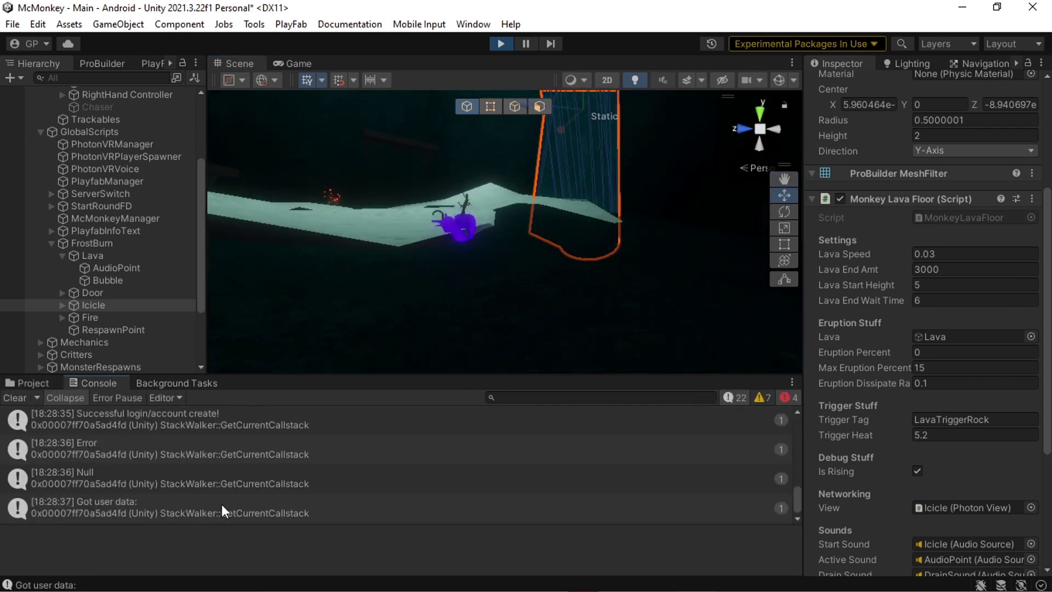
pyautogui.click(127, 216)
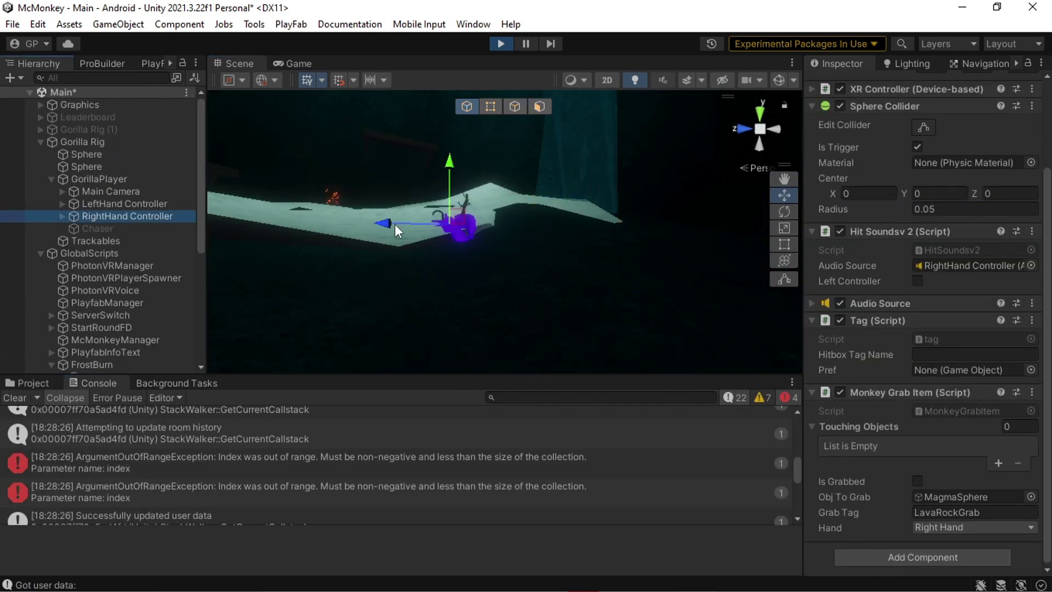
pyautogui.moveTo(395, 225); pyautogui.dragTo(319, 141, button='right')
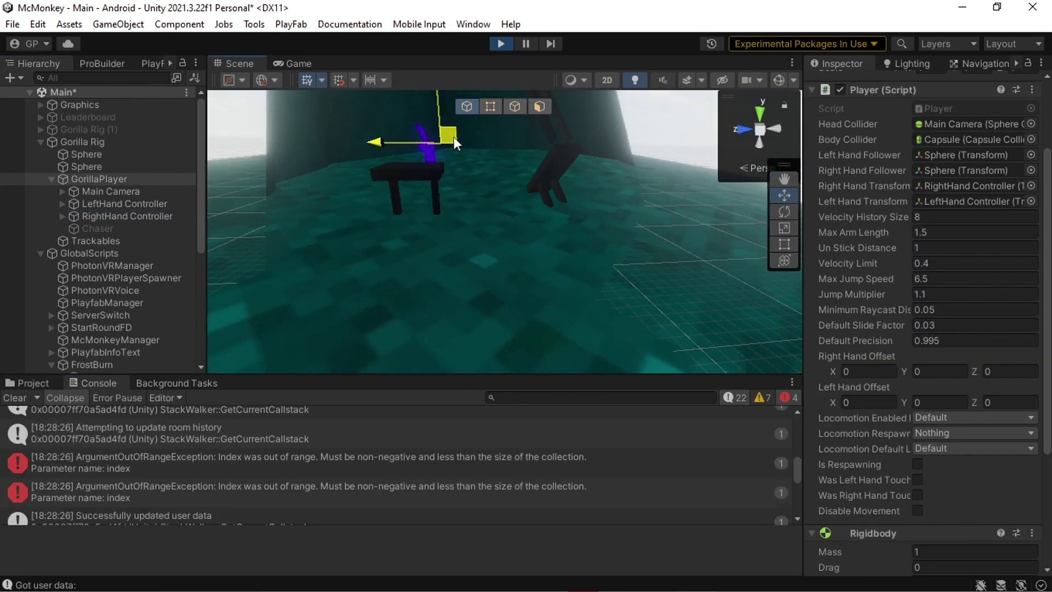
# Step: Inspect the running Lava object's Mesh Collider and Teleport components and check the Null entry in the console
pyautogui.scroll(-4, 101, 287)
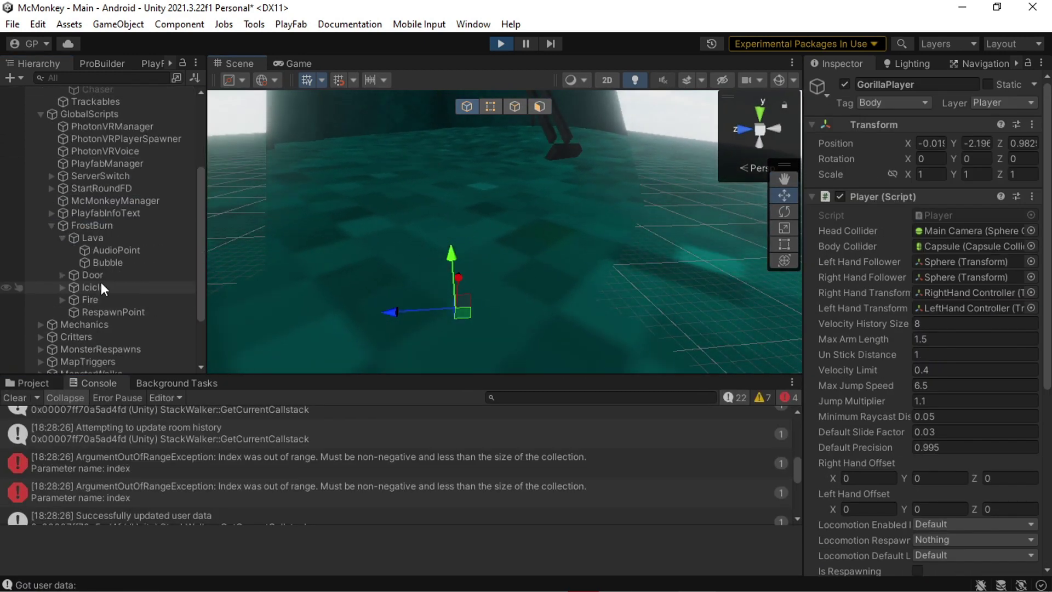
pyautogui.doubleClick(92, 238)
pyautogui.scroll(-2, 887, 395)
pyautogui.scroll(-5, 383, 463)
pyautogui.click(383, 477)
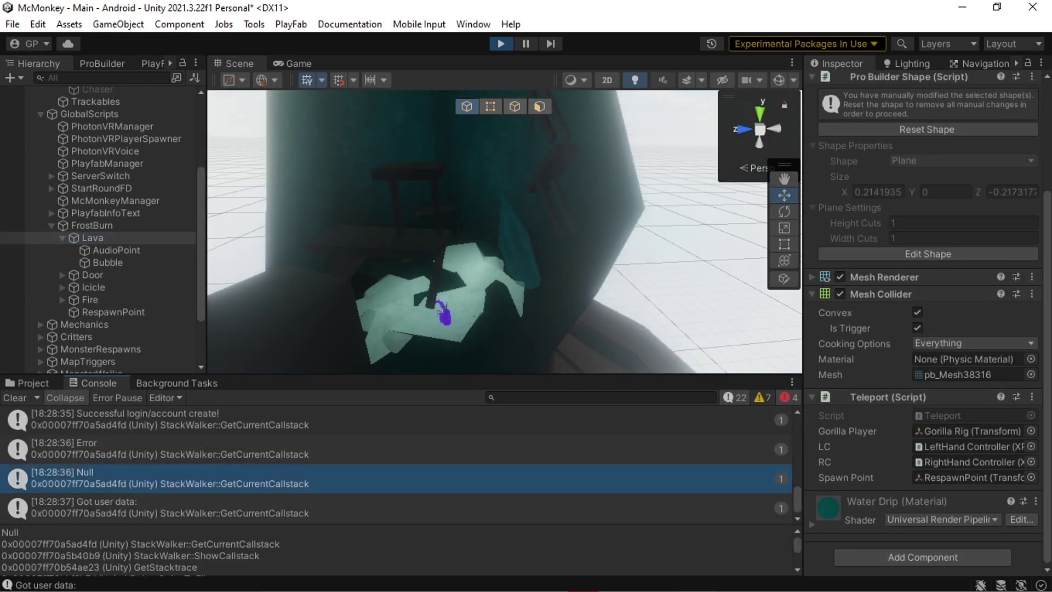
# Step: Open the Teleport script and add a Debug.Log of "Teleporting" after StartCoroutine(tp()) in OnTriggerEnter
pyautogui.doubleClick(942, 415)
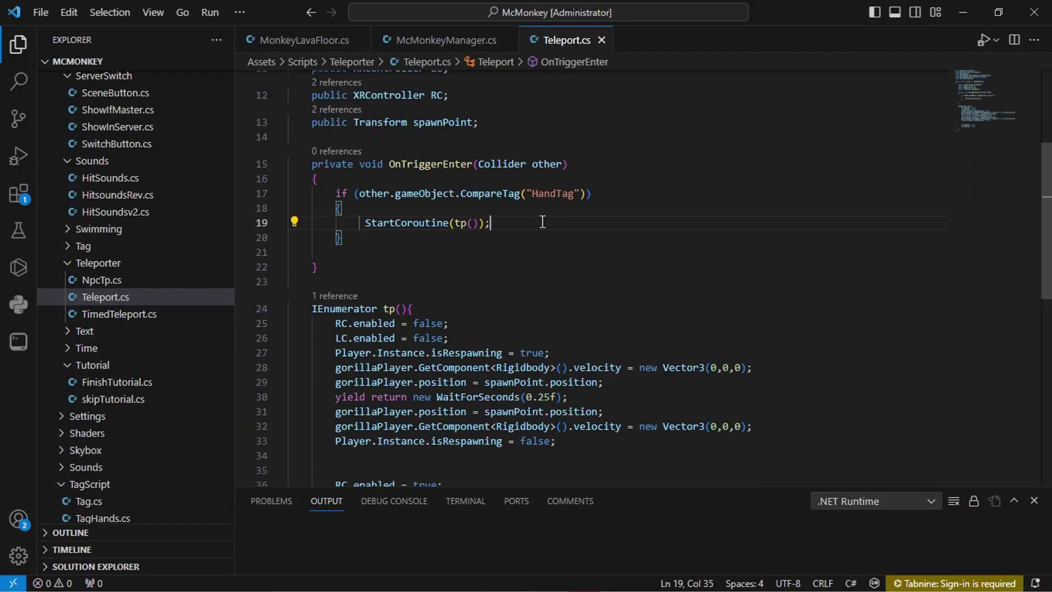
pyautogui.press('Return')
pyautogui.write('Debug.Log')
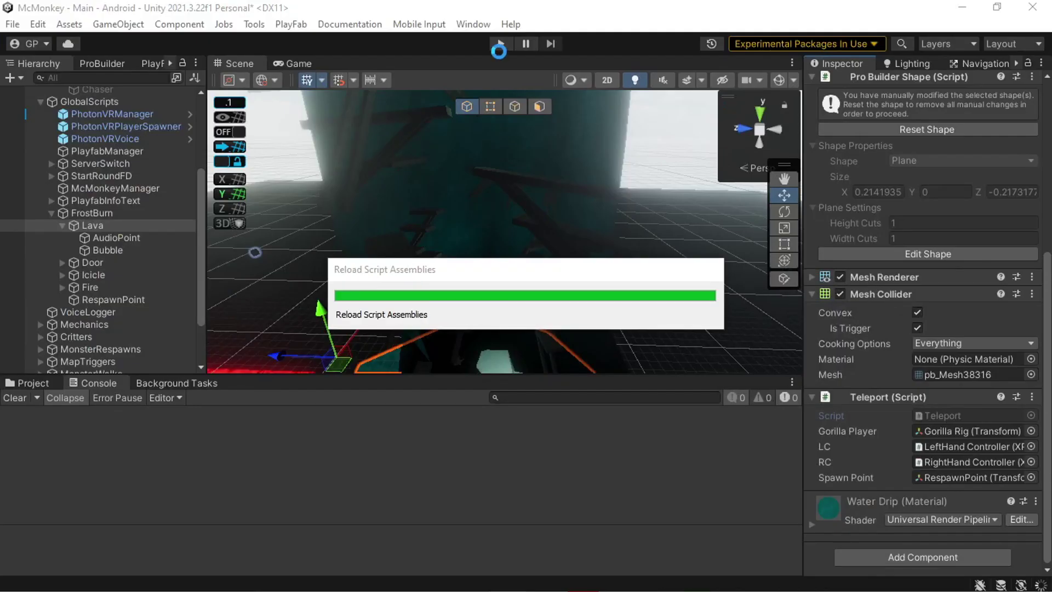
# Step: Rerun the game and inspect the LeftHand Controller's tag and collider settings
pyautogui.click(506, 47)
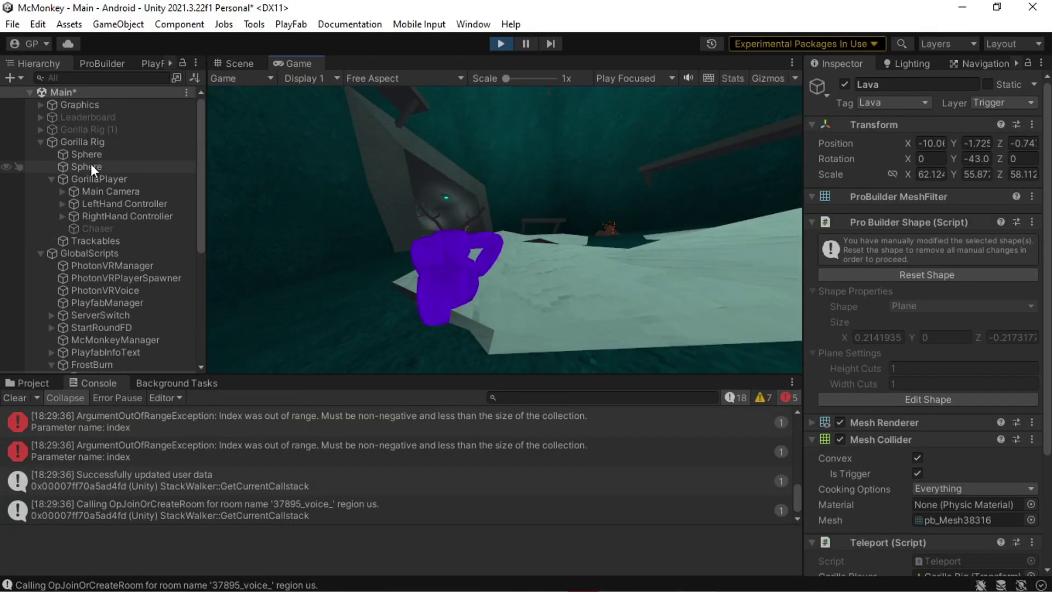
pyautogui.click(96, 202)
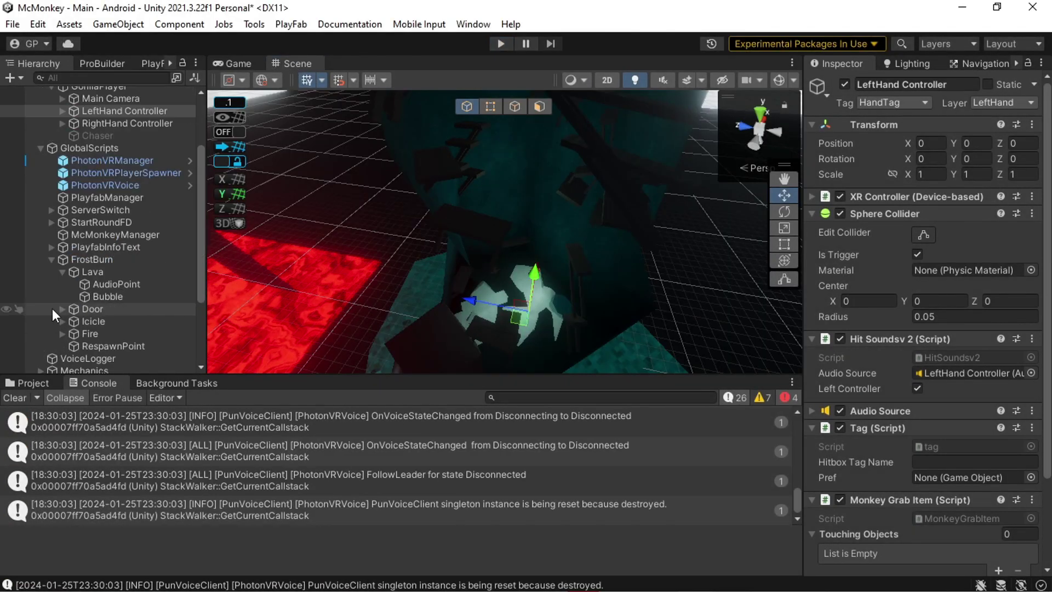
# Step: Set the Lava object's layer to Default and retest the player's respawn in play mode
pyautogui.click(92, 272)
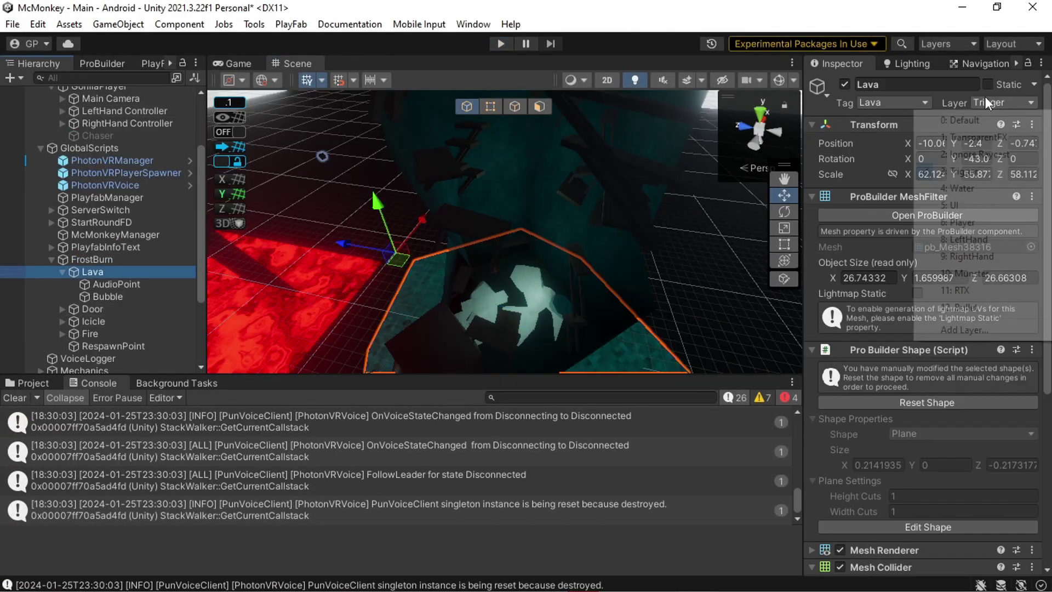
pyautogui.click(499, 43)
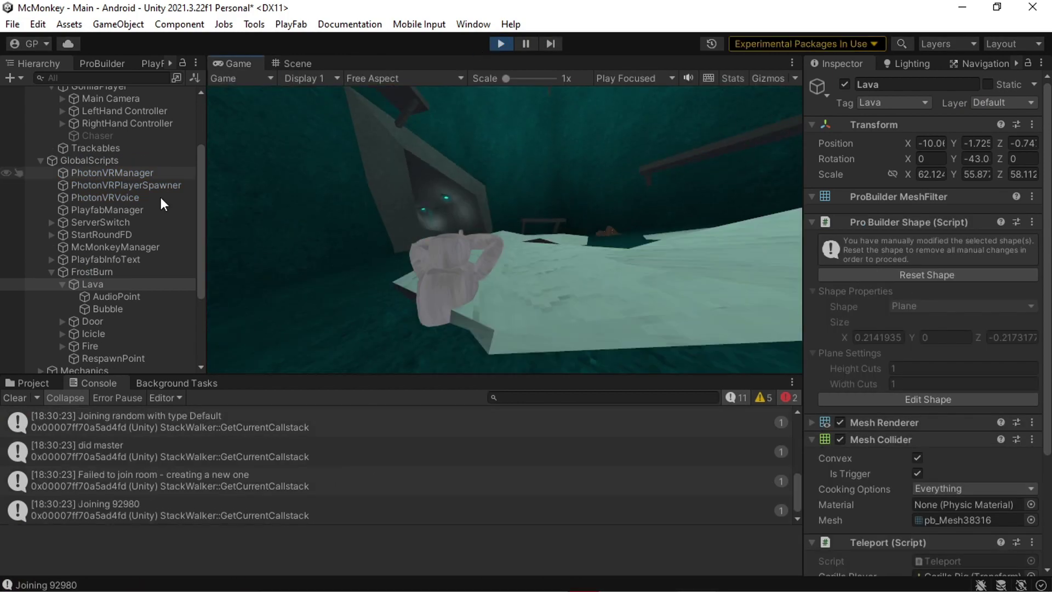
pyautogui.click(293, 63)
pyautogui.moveTo(507, 258); pyautogui.dragTo(484, 225, button='right')
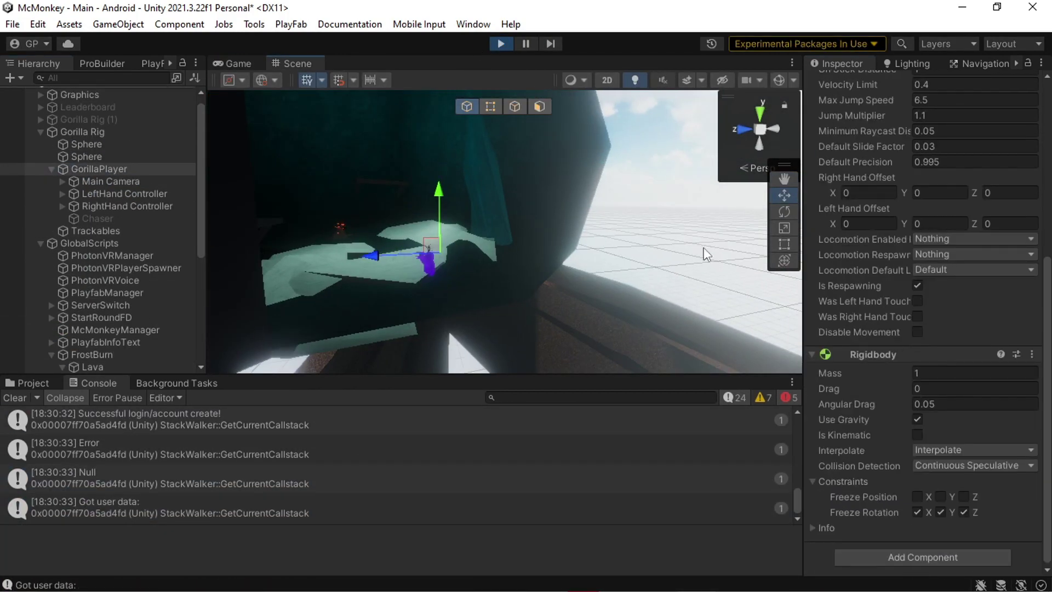
pyautogui.hotkey('ctrl', 'p')
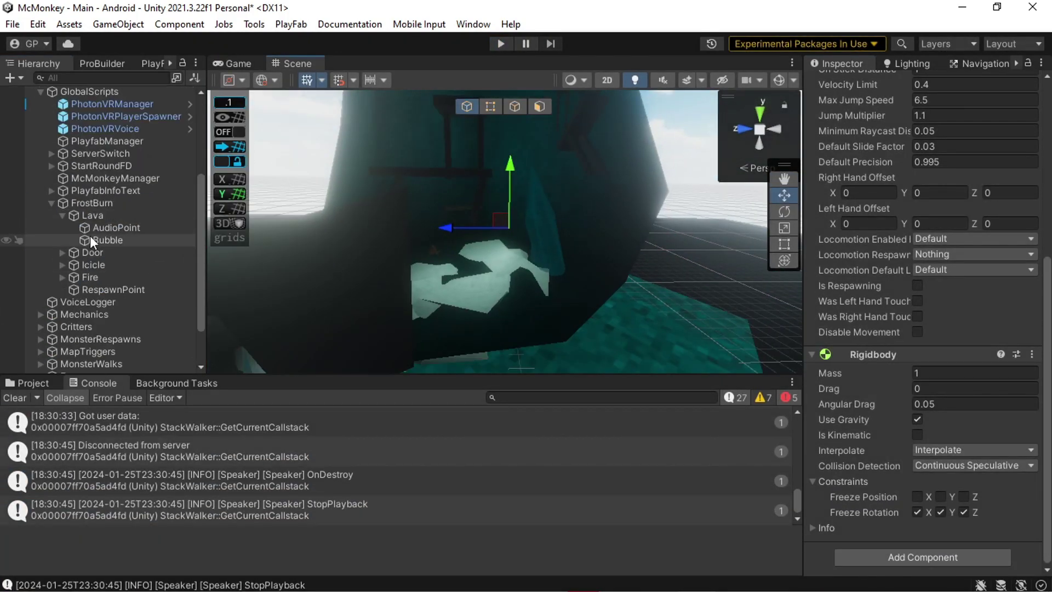
# Step: Turn off Is Trigger on the Lava's Mesh Collider and rerun the game to test the rising lava
pyautogui.scroll(-3, 989, 113)
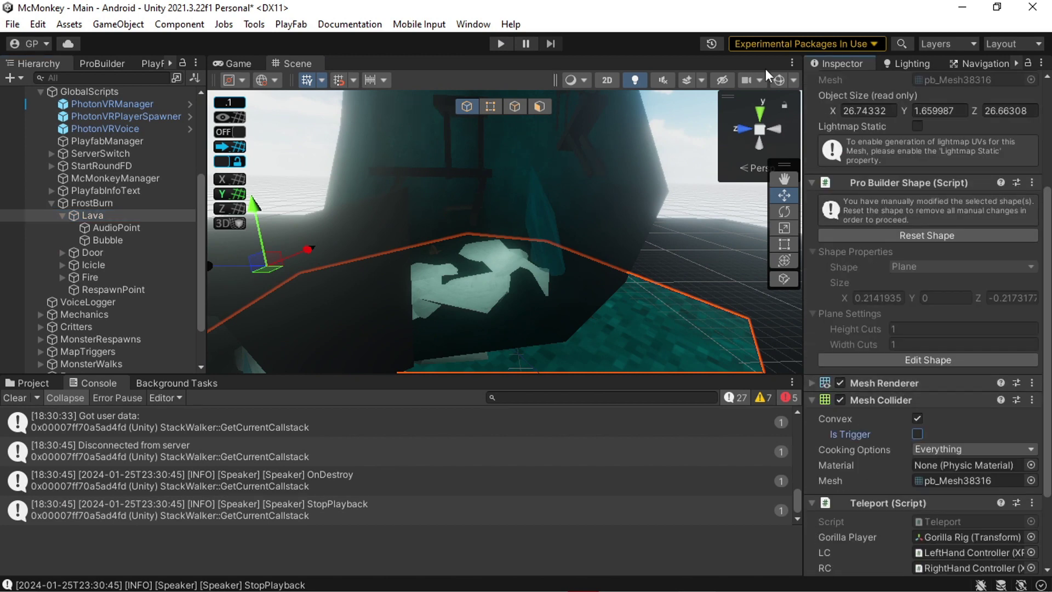
pyautogui.hotkey('ctrl', 'p')
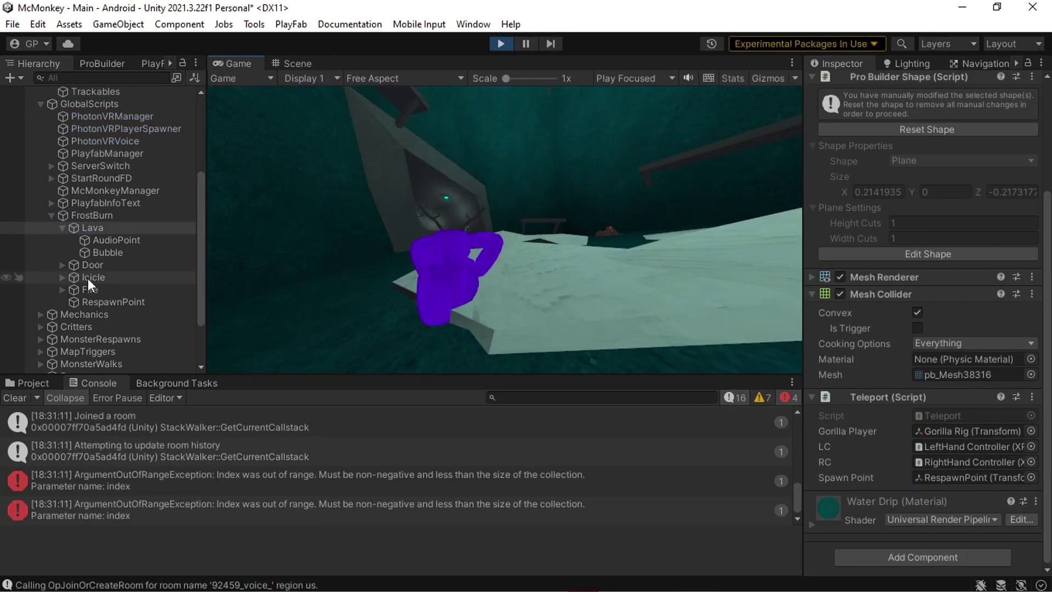
pyautogui.click(88, 278)
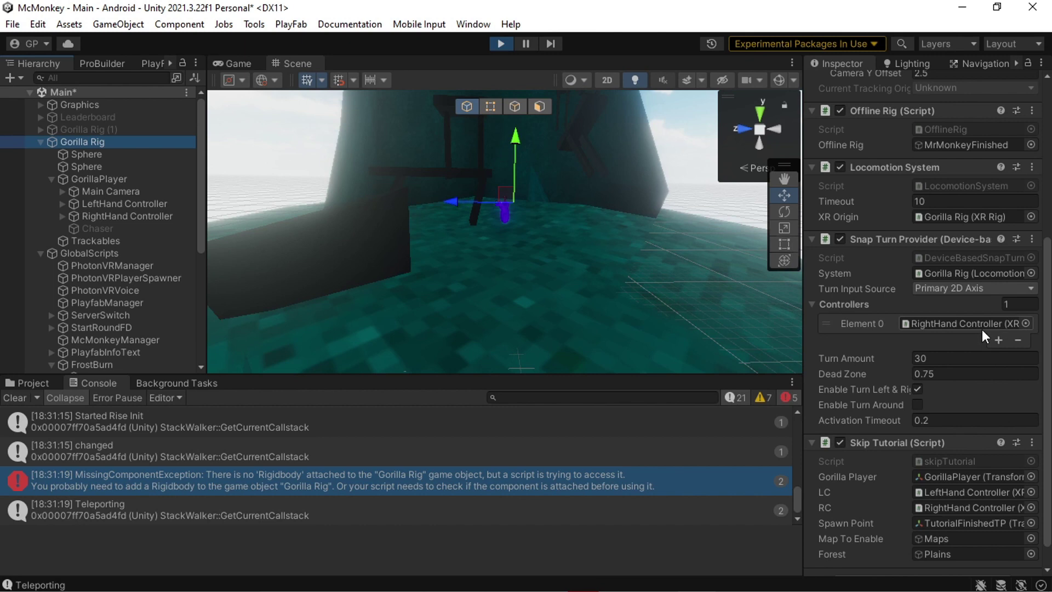
# Step: Stop the game and inspect the RightHand Controller, Gorilla Rig and GorillaPlayer to see which object holds the Rigidbody
pyautogui.click(110, 167)
pyautogui.click(127, 215)
pyautogui.moveTo(443, 169); pyautogui.dragTo(548, 218, button='right')
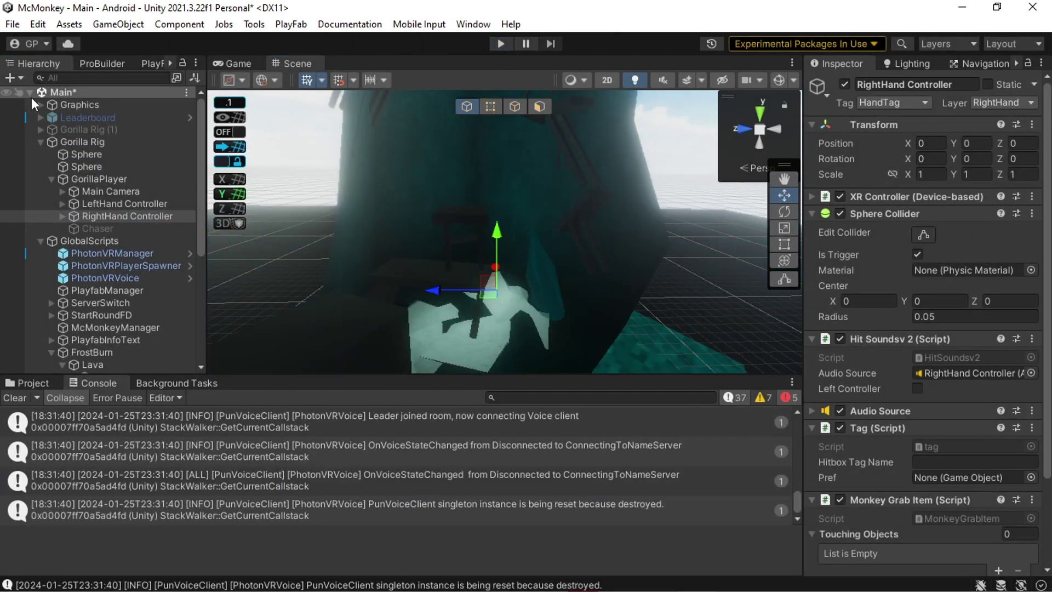
pyautogui.click(82, 142)
pyautogui.click(526, 580)
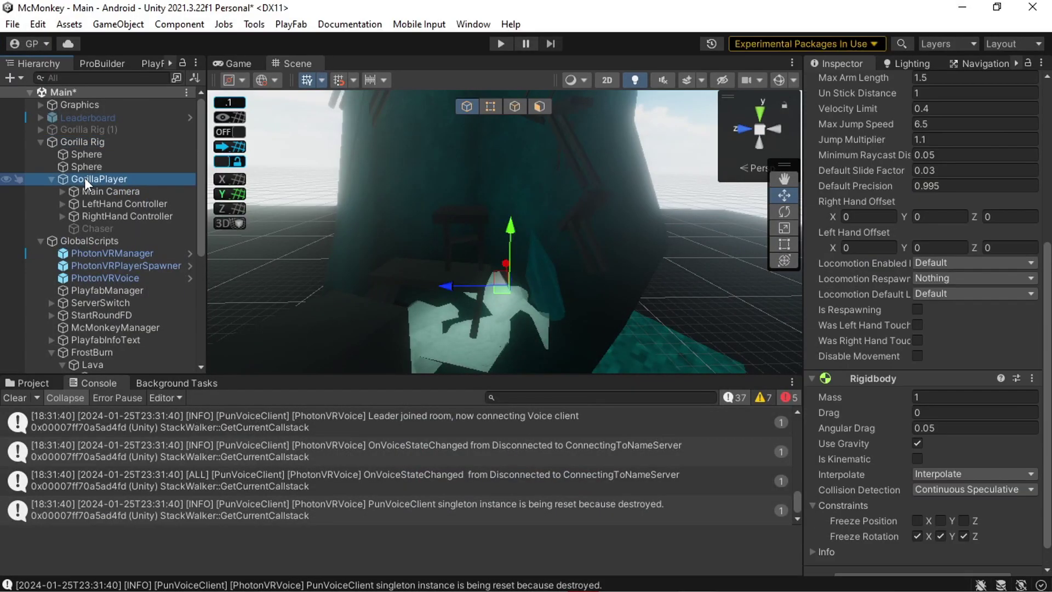
pyautogui.click(84, 178)
# Step: Uncomment the gorillaPlayer Rigidbody velocity reset on line 29 of the Teleport script's tp coroutine, save it and rerun the game
pyautogui.doubleClick(550, 458)
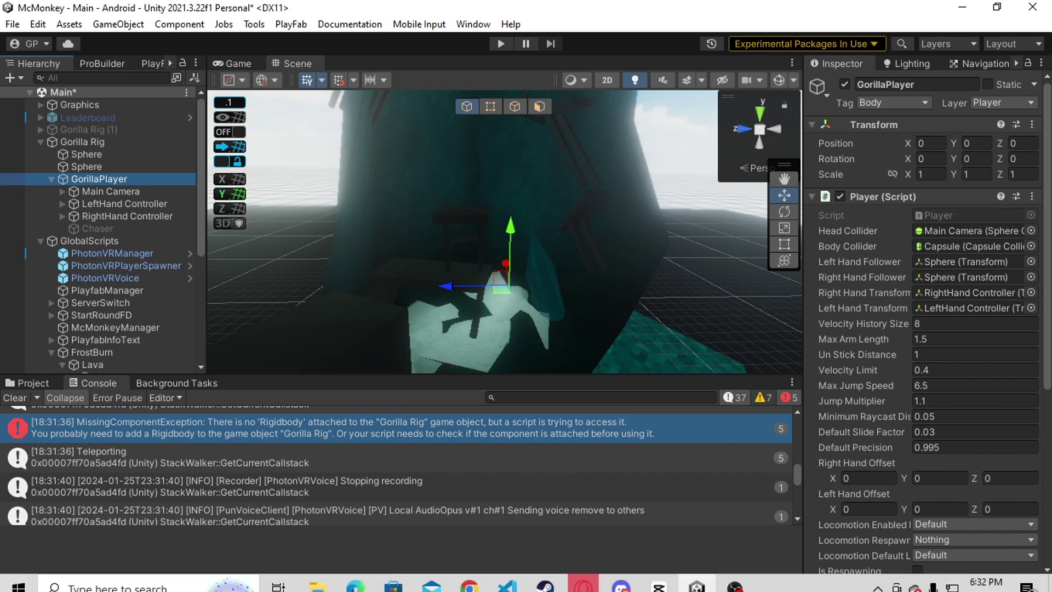
pyautogui.scroll(-3, 602, 344)
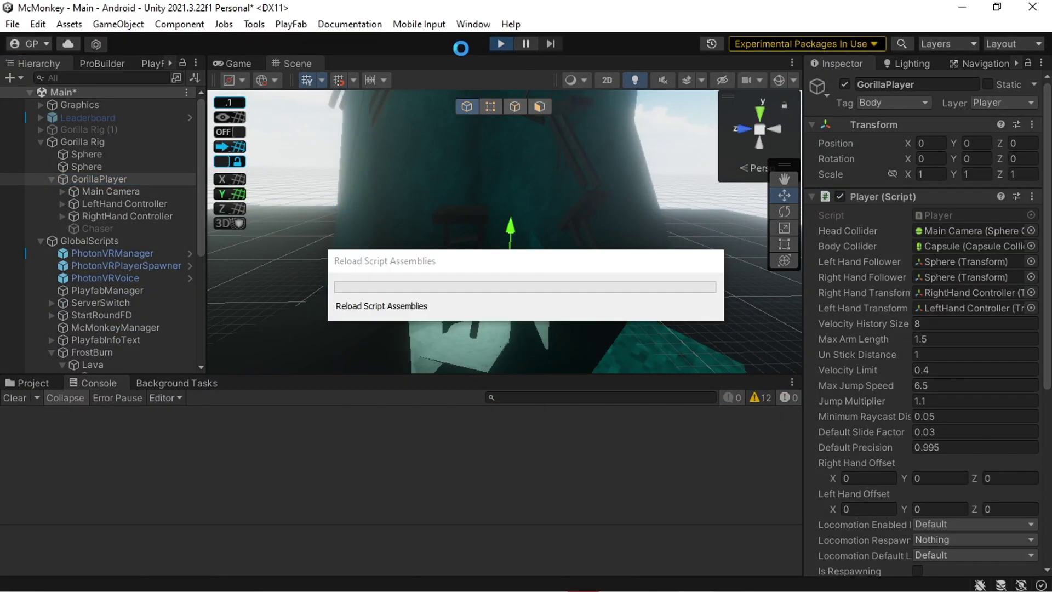
pyautogui.press('BackSpace')
pyautogui.press('BackSpace')
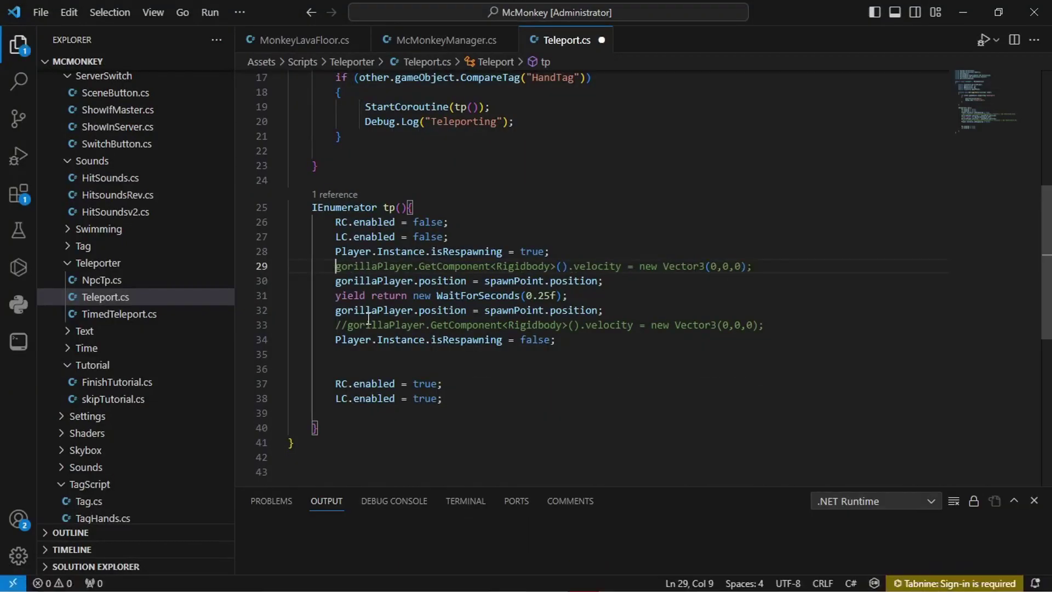
pyautogui.hotkey('ctrl', 's')
pyautogui.click(963, 12)
pyautogui.click(503, 43)
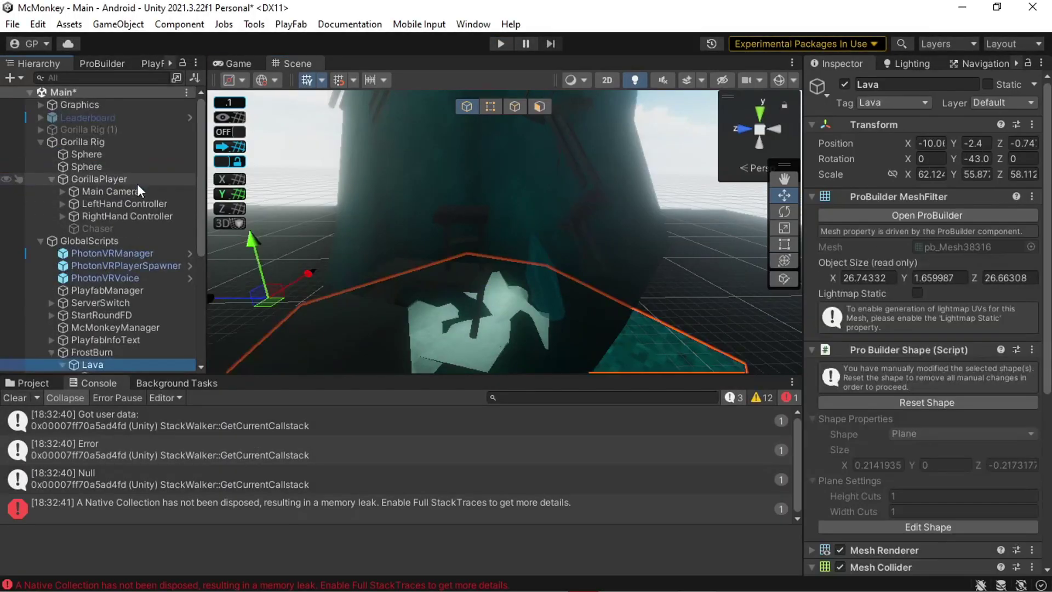
# Step: Assign GorillaPlayer to the Lava's Teleport script and add Hide Show Touch with Handtag HandTag, showing Plains and hiding FrostBurn
pyautogui.moveTo(137, 183); pyautogui.dragTo(654, 305)
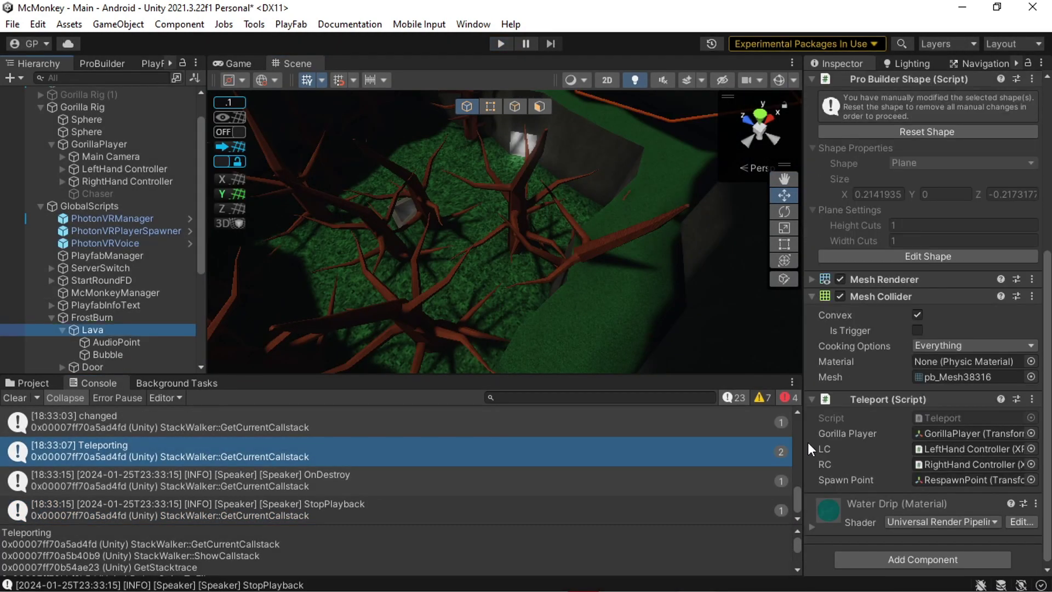
pyautogui.click(932, 553)
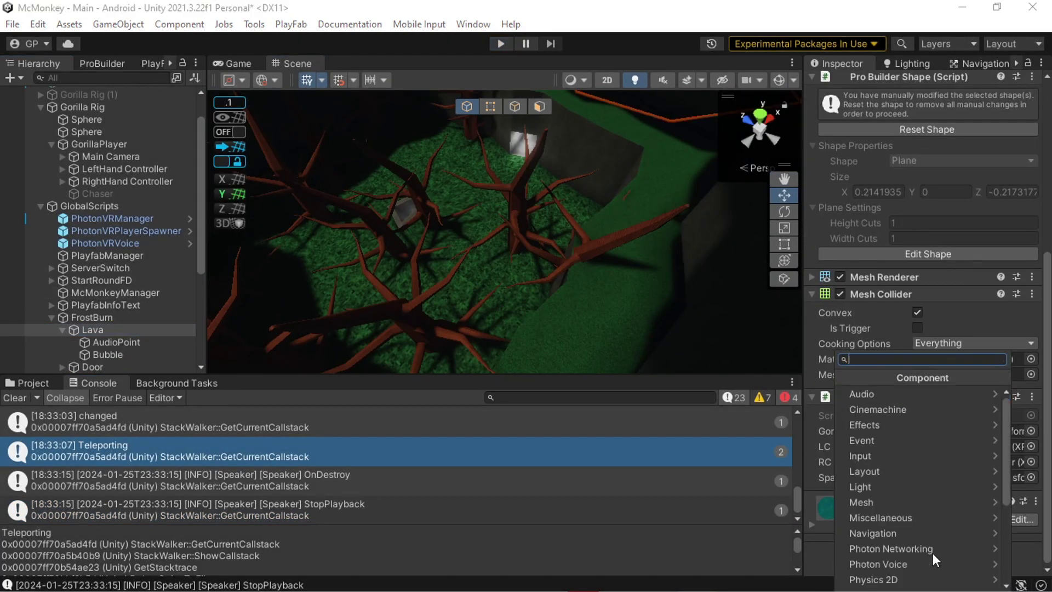
pyautogui.scroll(-2, 932, 553)
pyautogui.click(926, 450)
pyautogui.write('HandTag')
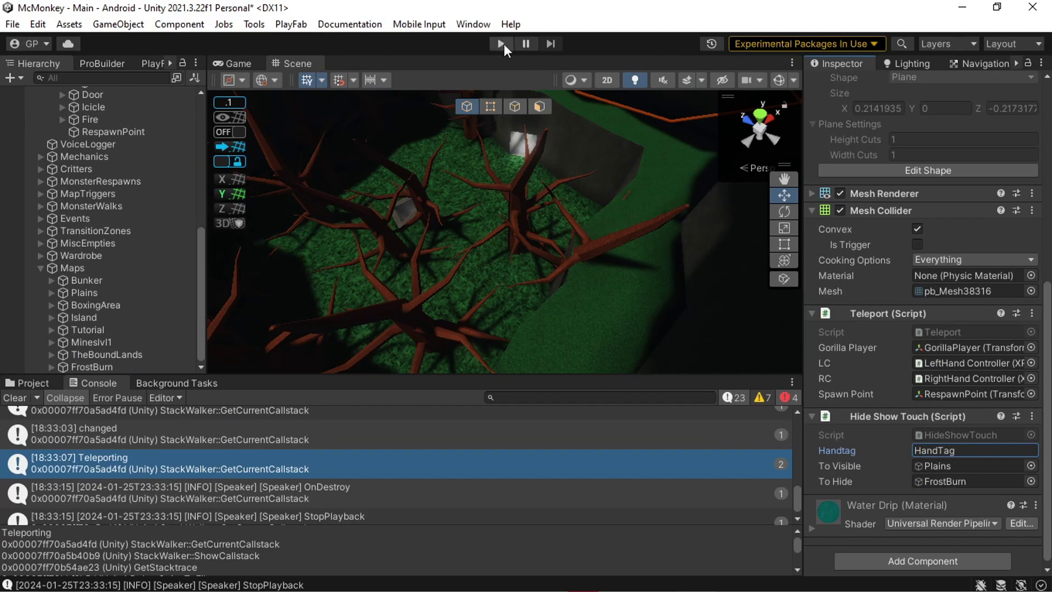
# Step: Run the game with the Icicle's Is Rising enabled and check in the scene where the lava teleports the player
pyautogui.click(501, 44)
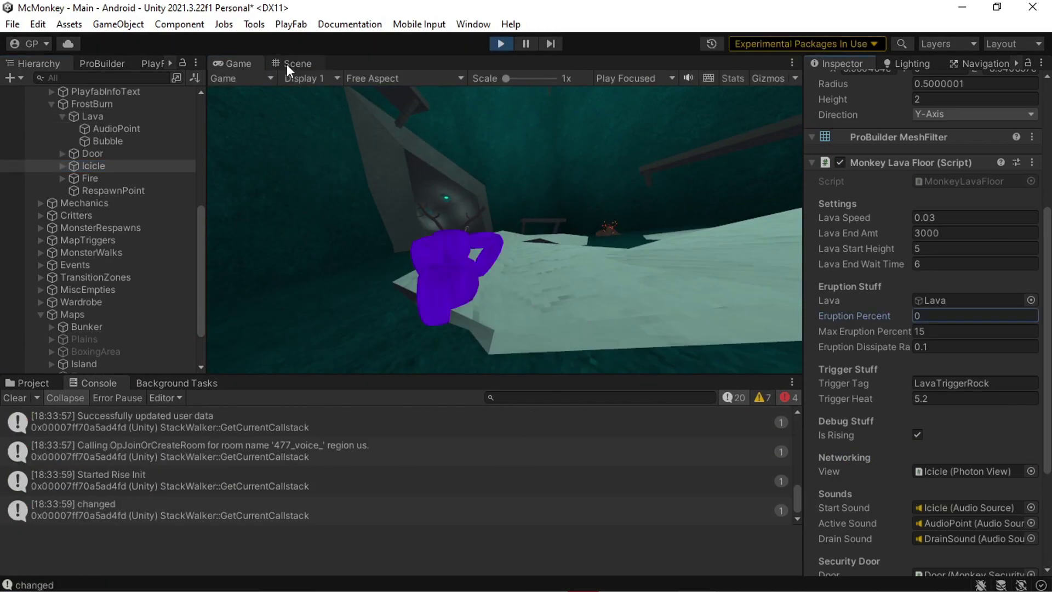
pyautogui.click(291, 64)
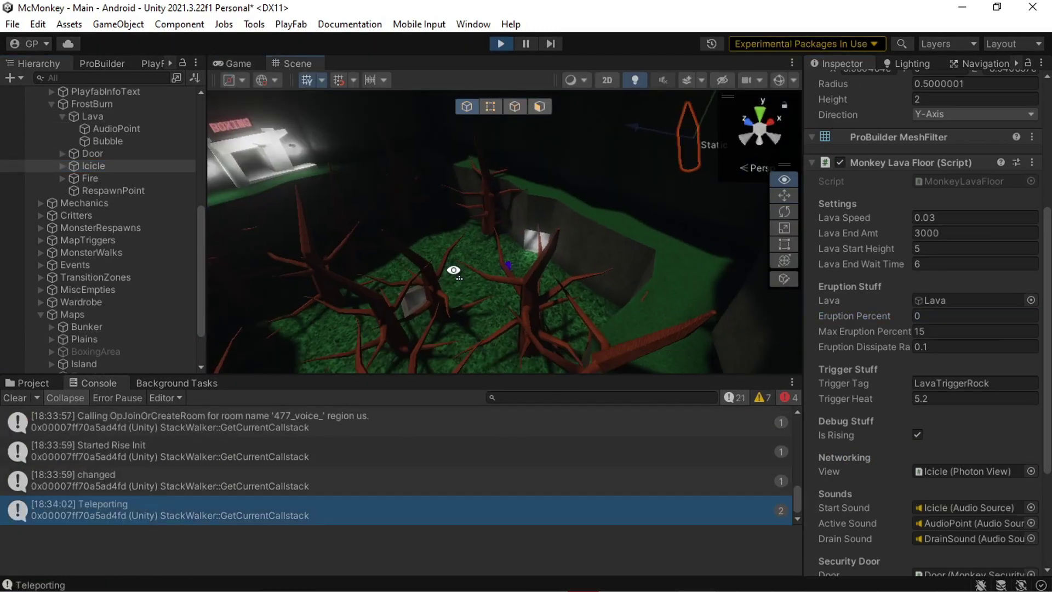
pyautogui.click(500, 44)
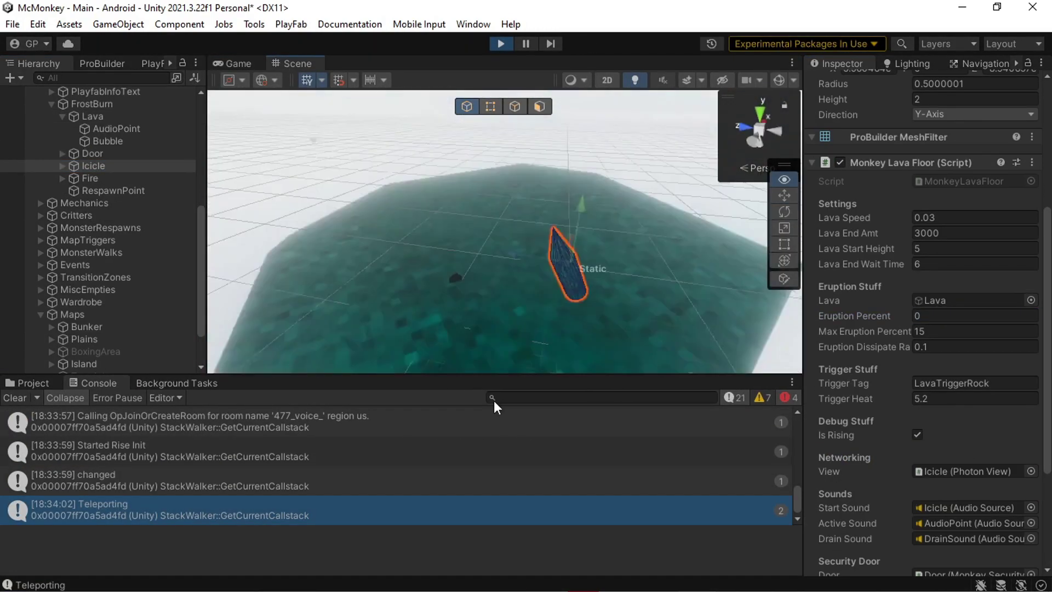
# Step: Examine the Gorilla Rig and GorillaPlayer and check where the rig stands relative to the FrostBurn map and the forest
pyautogui.click(92, 152)
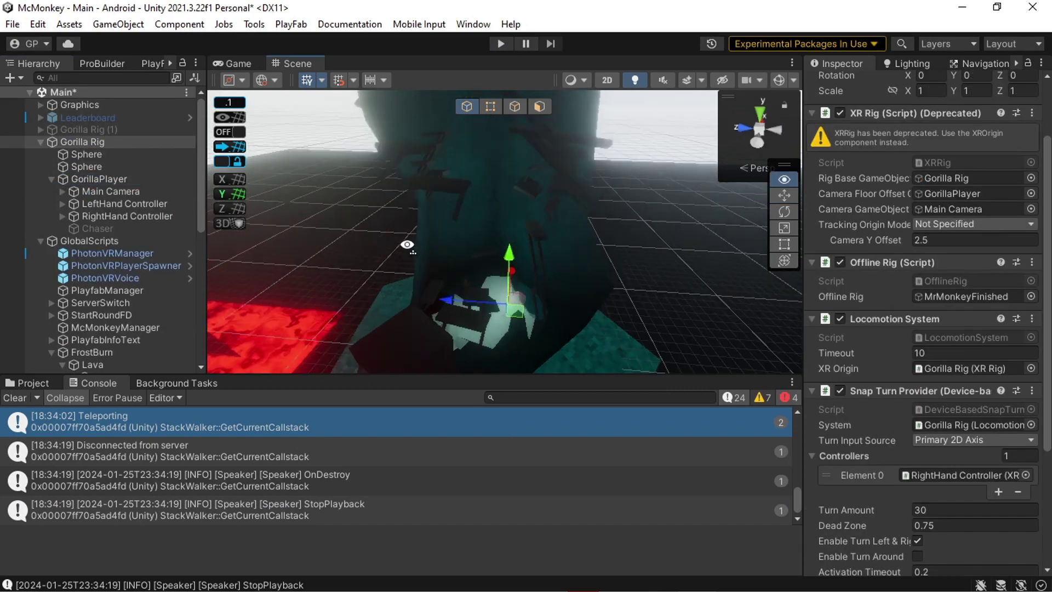
pyautogui.moveTo(406, 245); pyautogui.dragTo(482, 214, button='right')
pyautogui.moveTo(482, 214); pyautogui.dragTo(509, 213)
pyautogui.moveTo(509, 214); pyautogui.dragTo(543, 199, button='right')
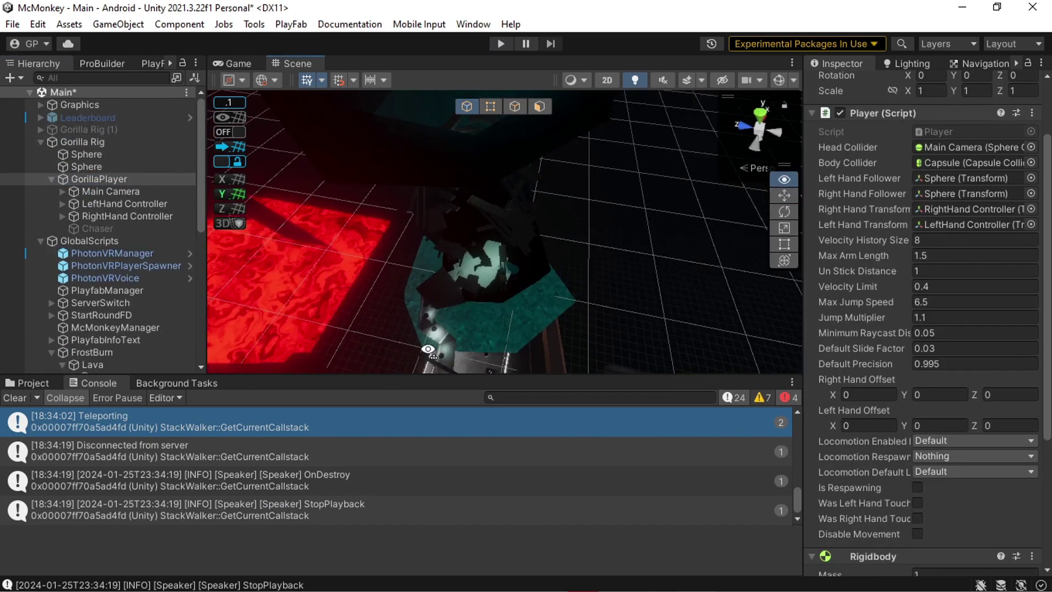
pyautogui.moveTo(428, 349); pyautogui.dragTo(435, 306, button='right')
pyautogui.click(503, 254)
pyautogui.press('f')
pyautogui.doubleClick(52, 142)
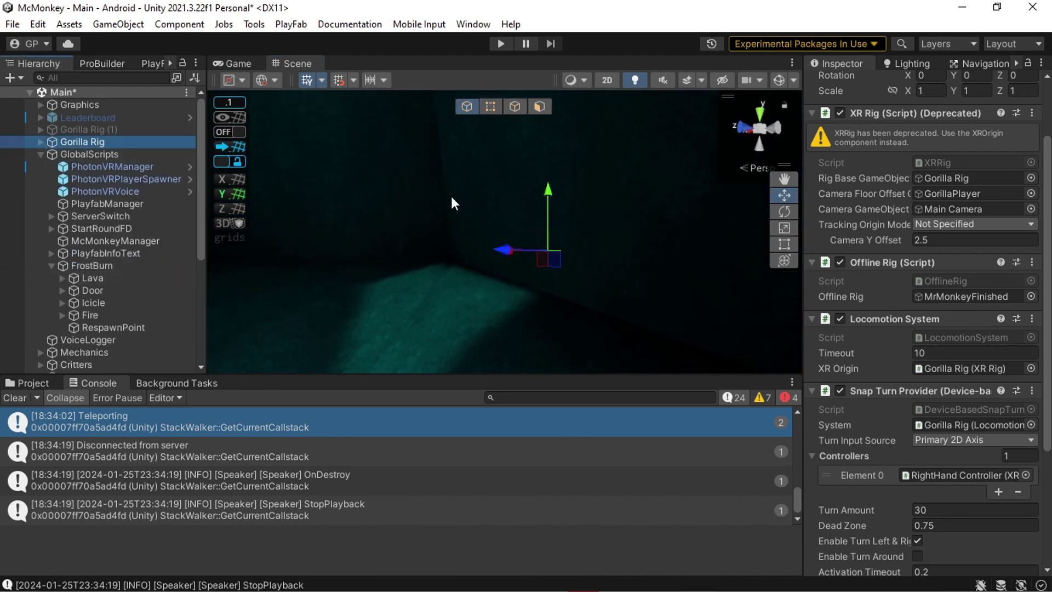
pyautogui.moveTo(451, 198); pyautogui.dragTo(394, 208, button='right')
pyautogui.moveTo(395, 208); pyautogui.dragTo(434, 269)
pyautogui.moveTo(433, 269); pyautogui.dragTo(509, 124, button='right')
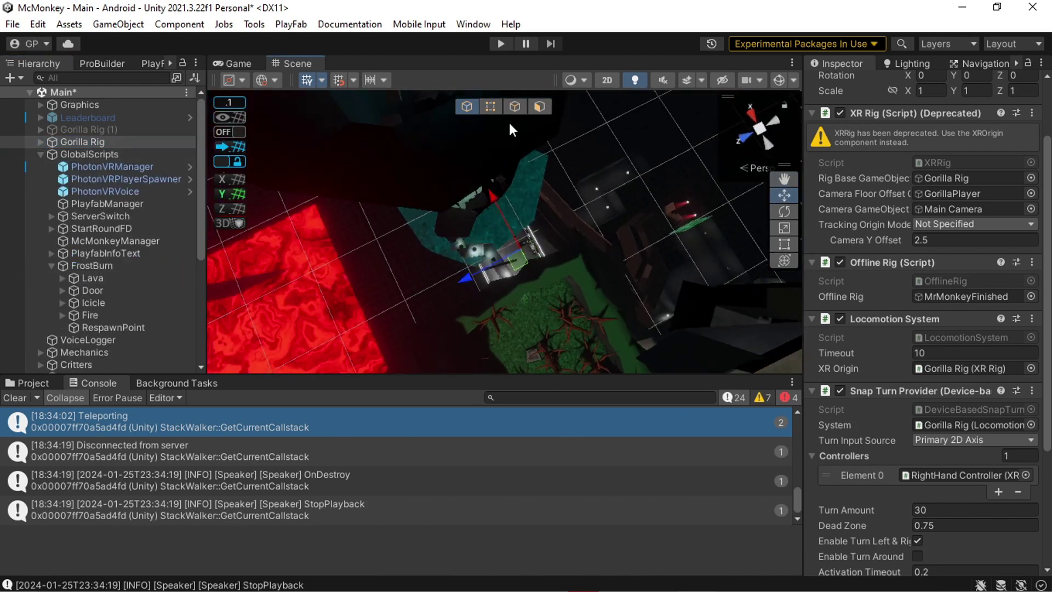
# Step: Rerun the game and examine the player's position around the FrostBurn map in the scene
pyautogui.click(500, 43)
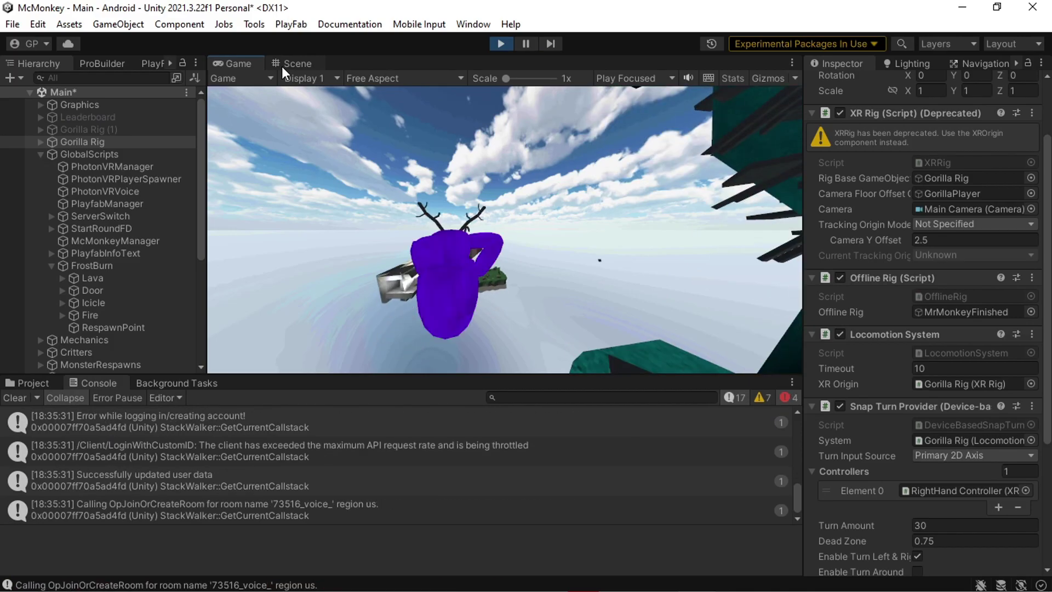
pyautogui.click(281, 66)
pyautogui.moveTo(575, 247); pyautogui.dragTo(540, 229, button='right')
pyautogui.press('w')
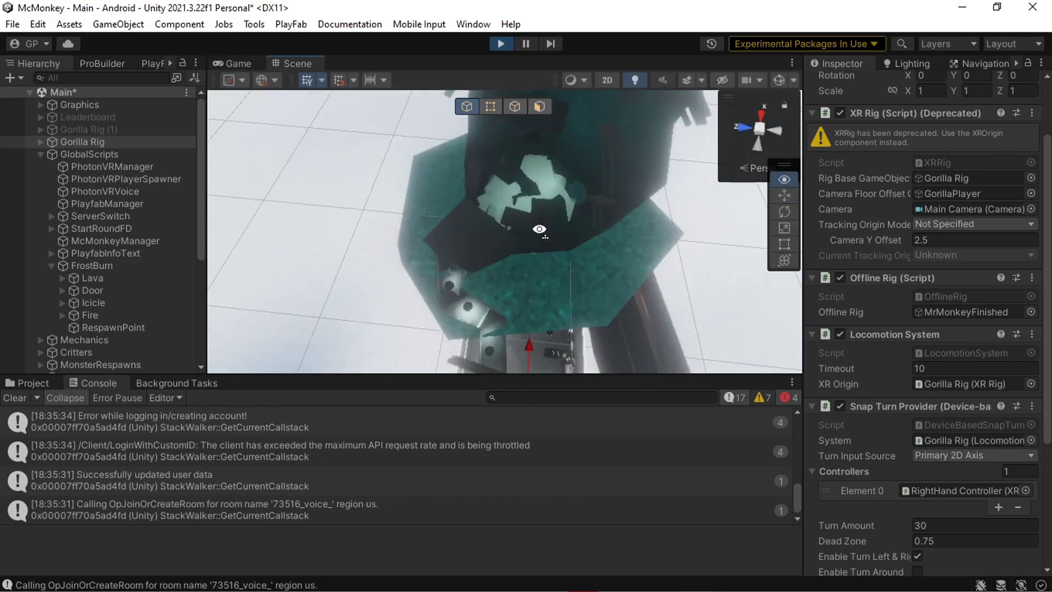